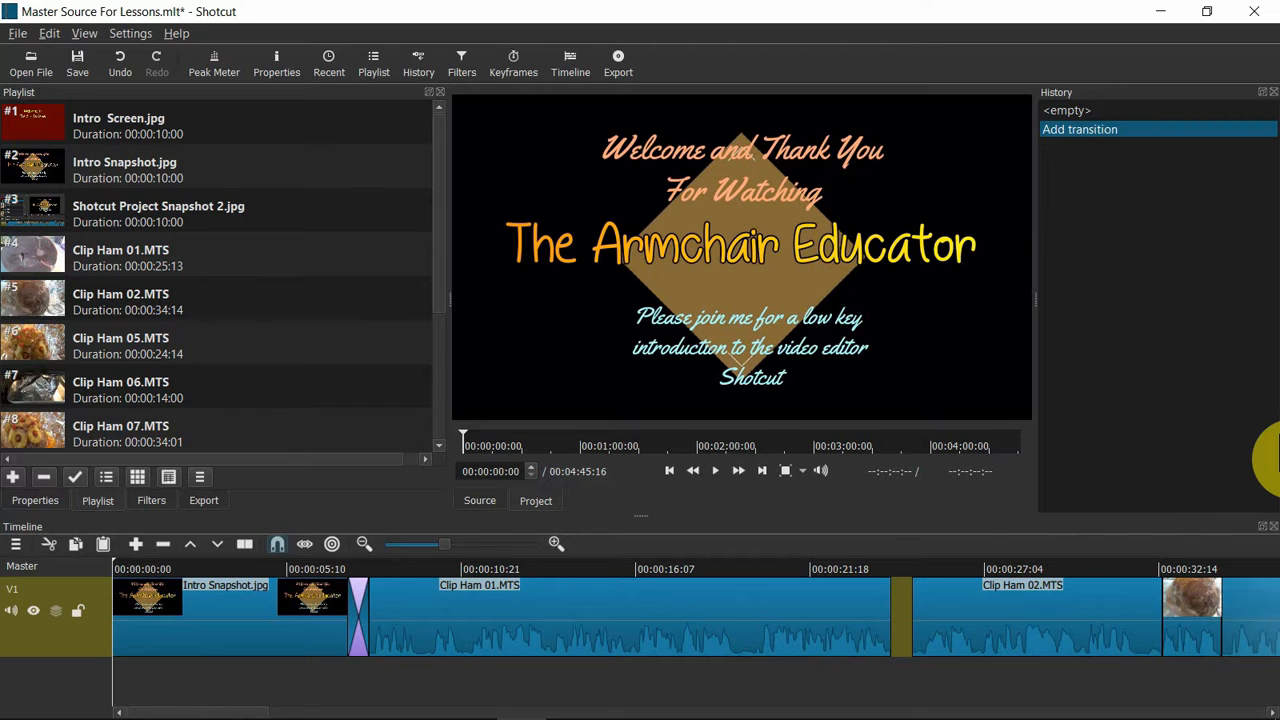
# Add Angeline_the_Baker.mp3 to the playlist directly after Clip Ham 01.MTS.
pyautogui.moveTo(1268, 460); pyautogui.dragTo(365, 300)
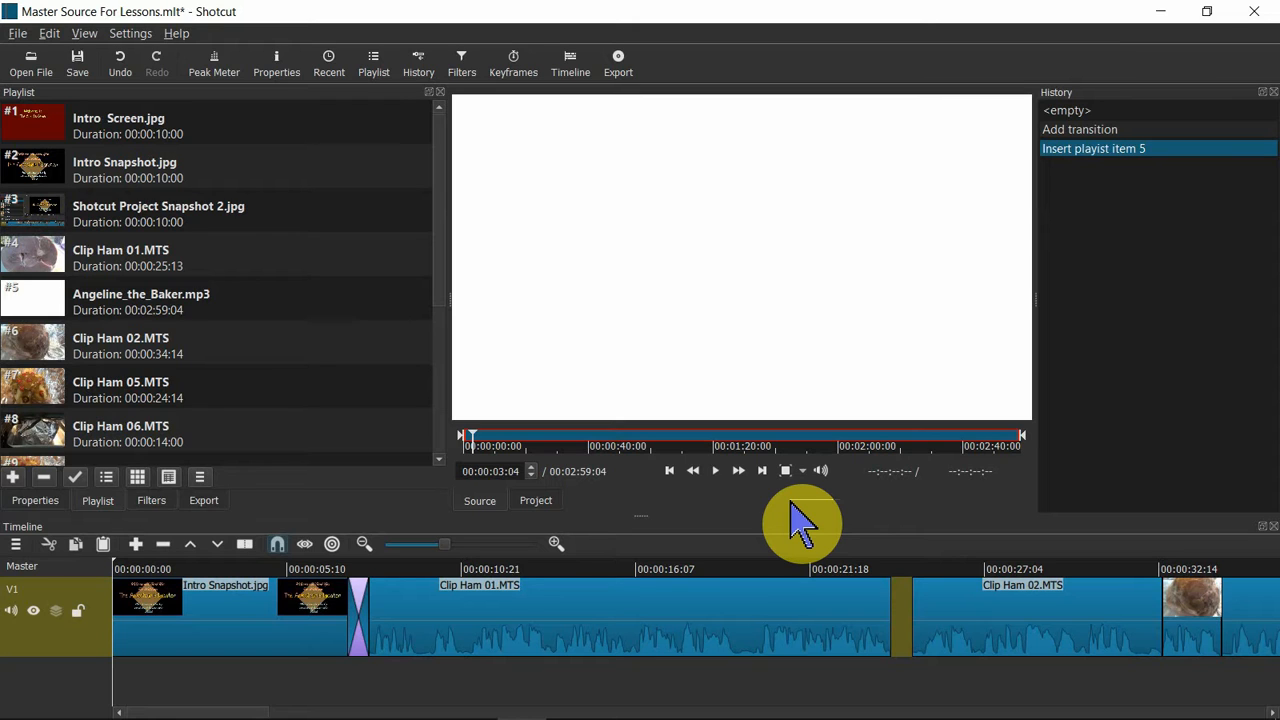
# Show the properties of the transition between Intro Snapshot.jpg and Clip Ham 01.MTS and play it through twice.
pyautogui.click(358, 600)
pyautogui.click(36, 502)
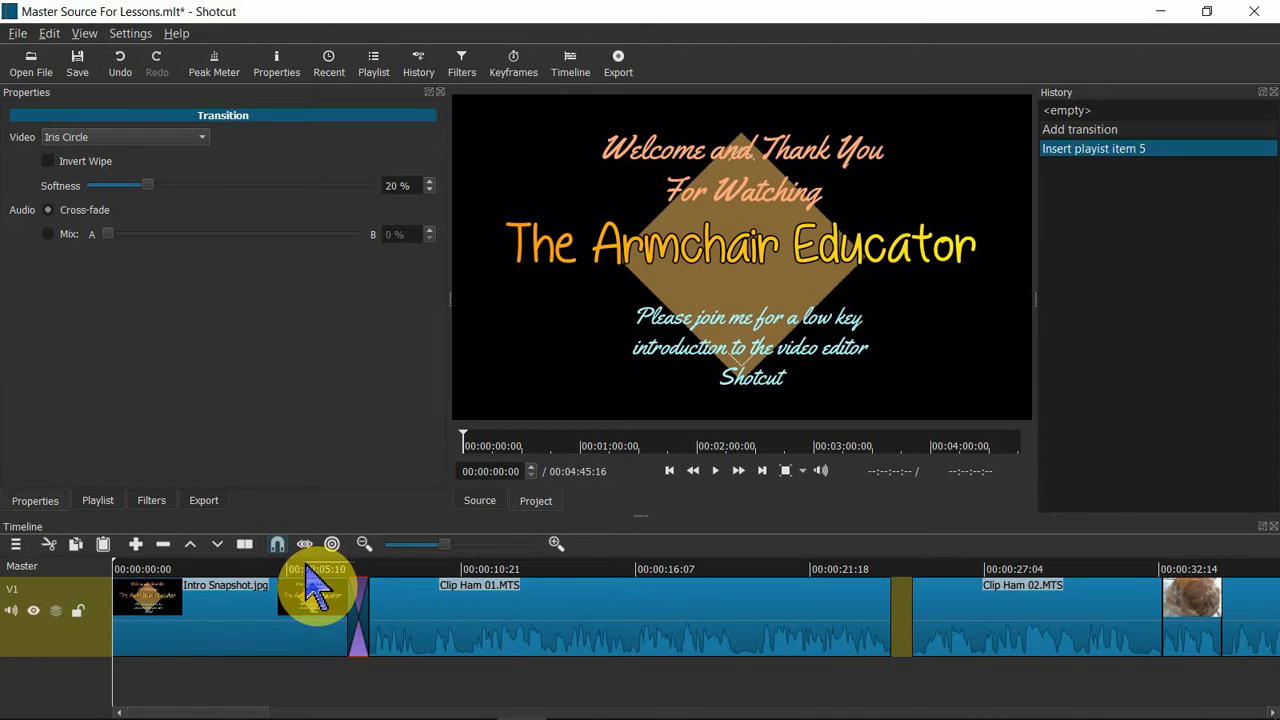
pyautogui.press('space')
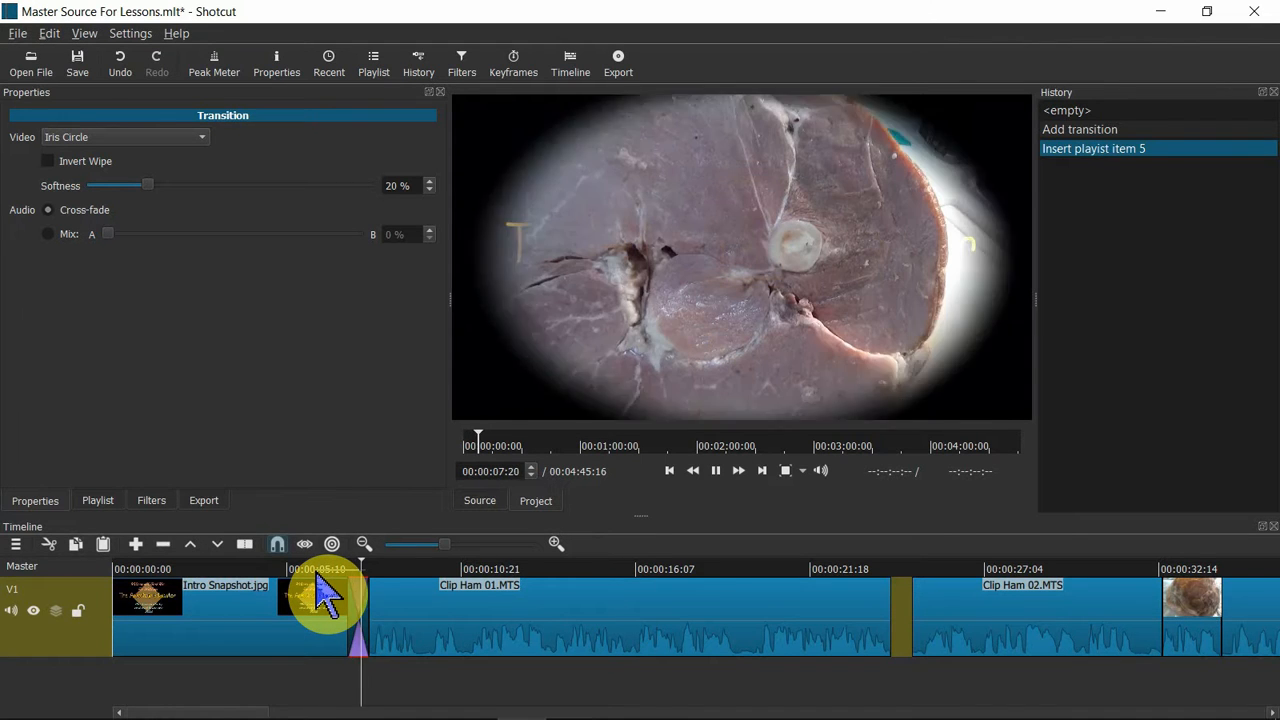
pyautogui.press('space')
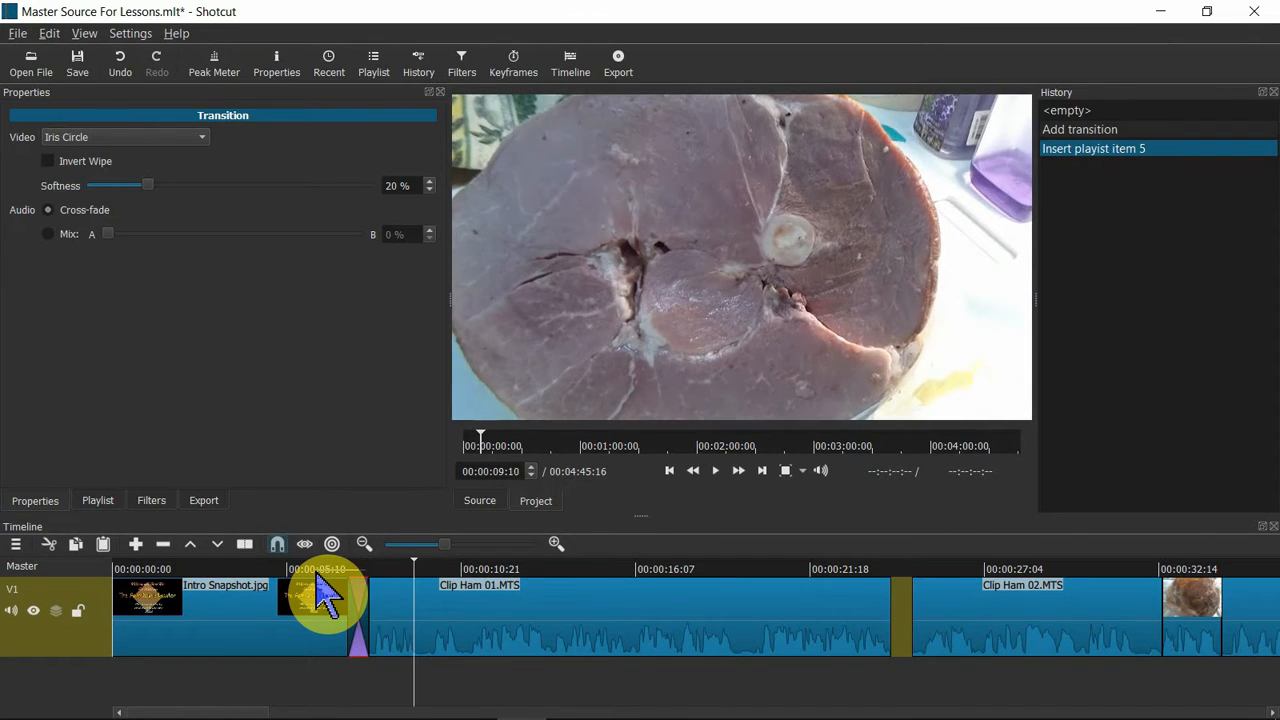
pyautogui.click(318, 592)
pyautogui.press('space')
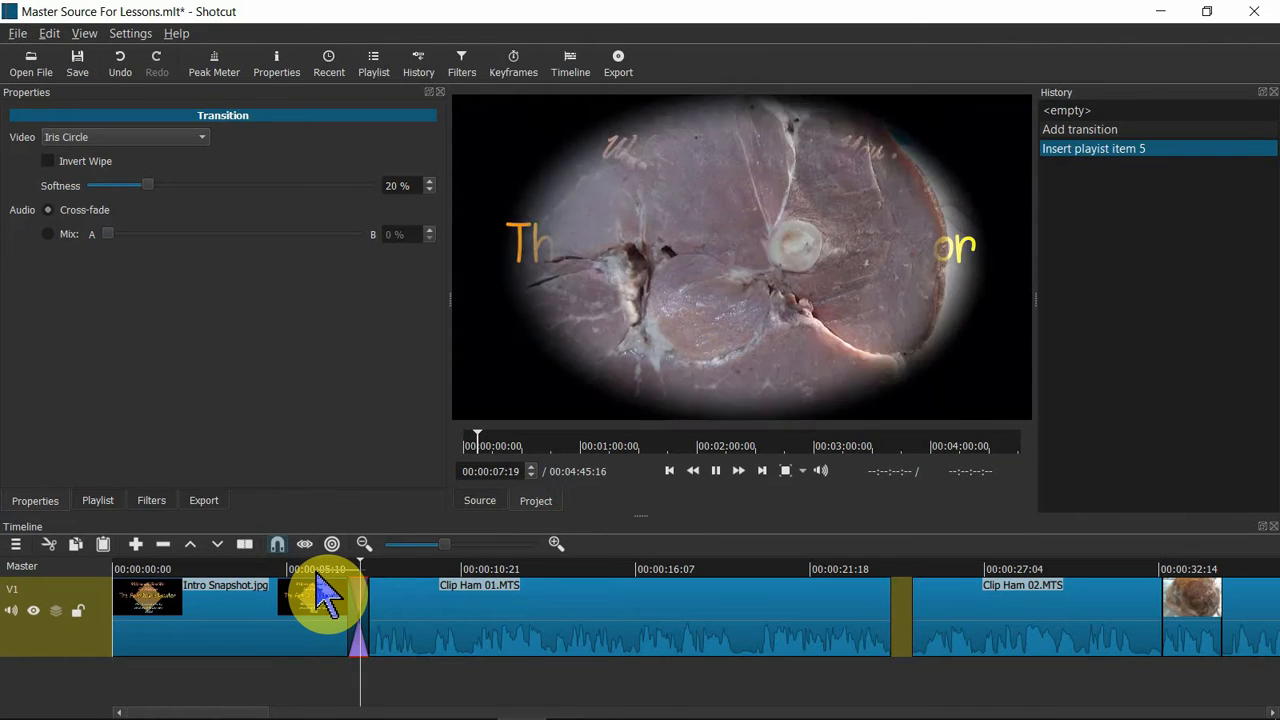
pyautogui.press('space')
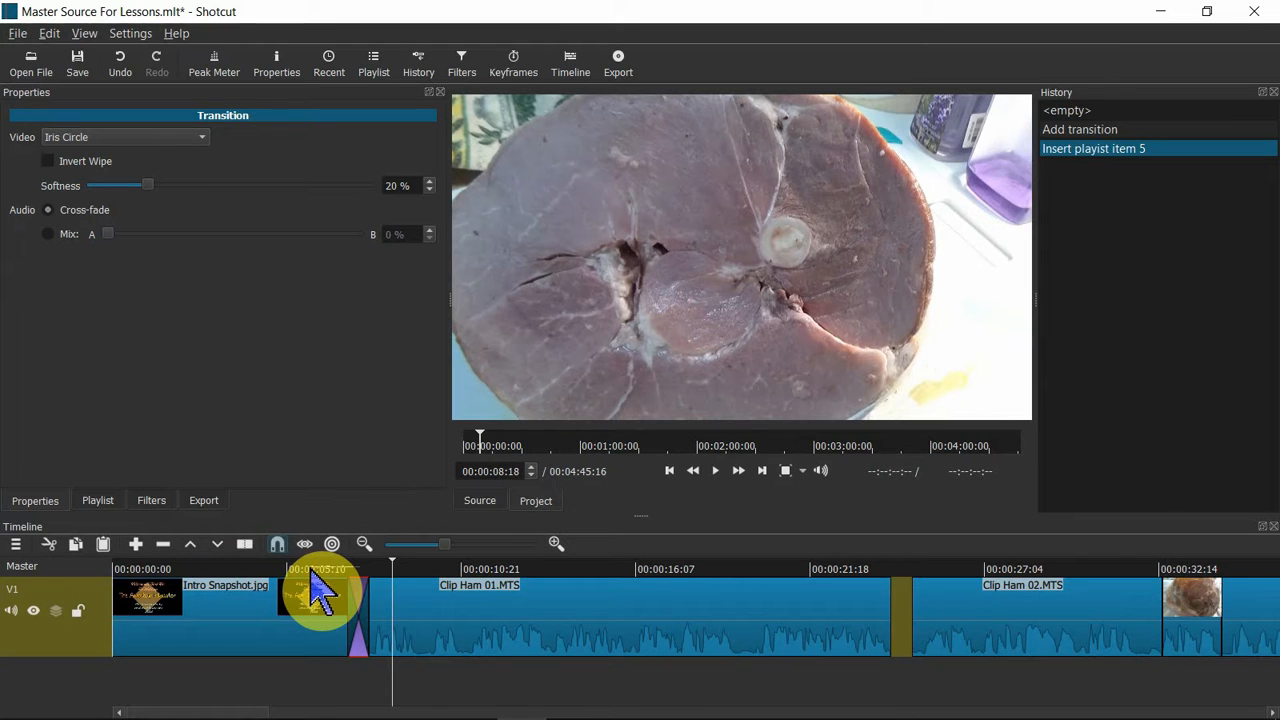
# Try Invert Wipe on the Iris Circle transition, play it from just before the transition, and restore the original direction.
pyautogui.click(312, 572)
pyautogui.click(47, 161)
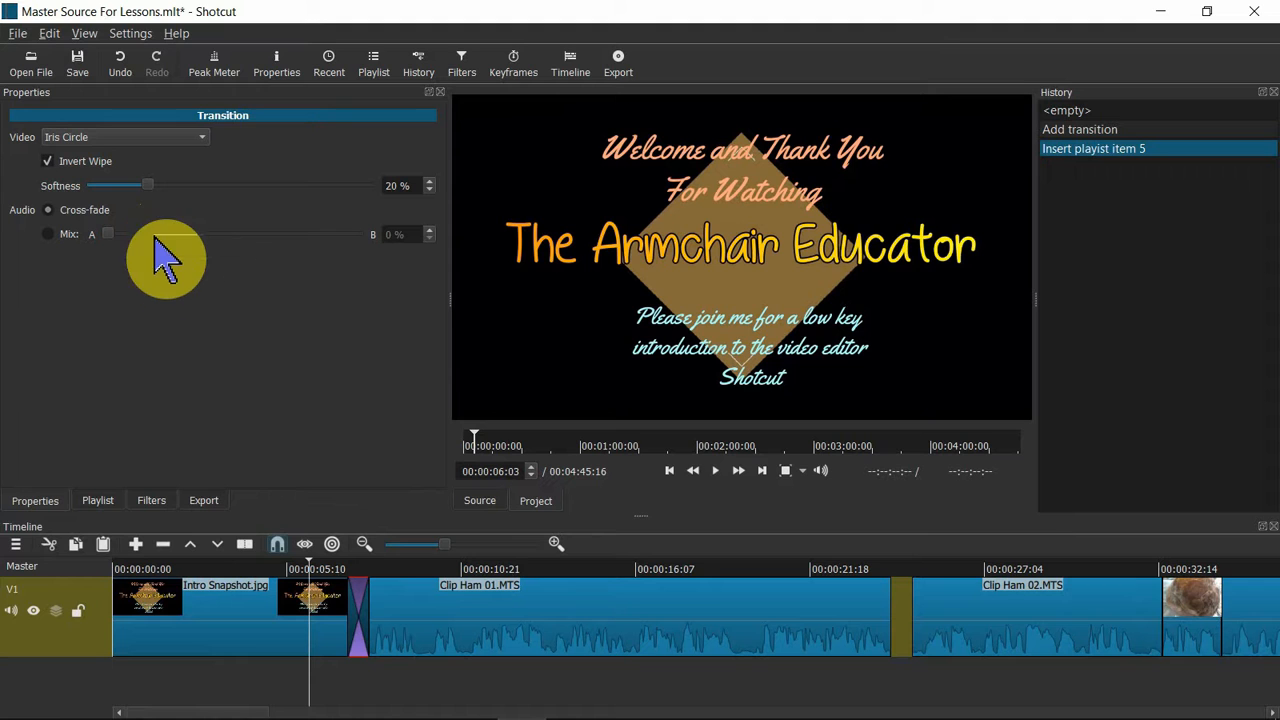
pyautogui.press('space')
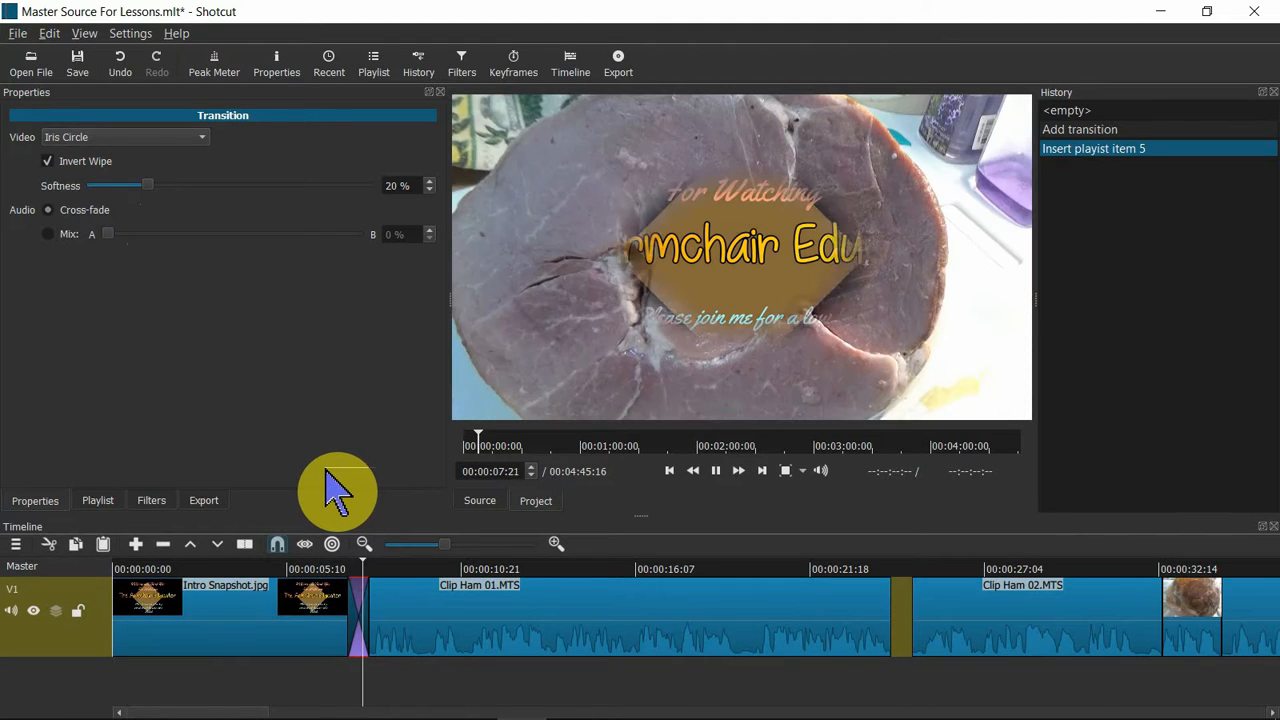
pyautogui.press('space')
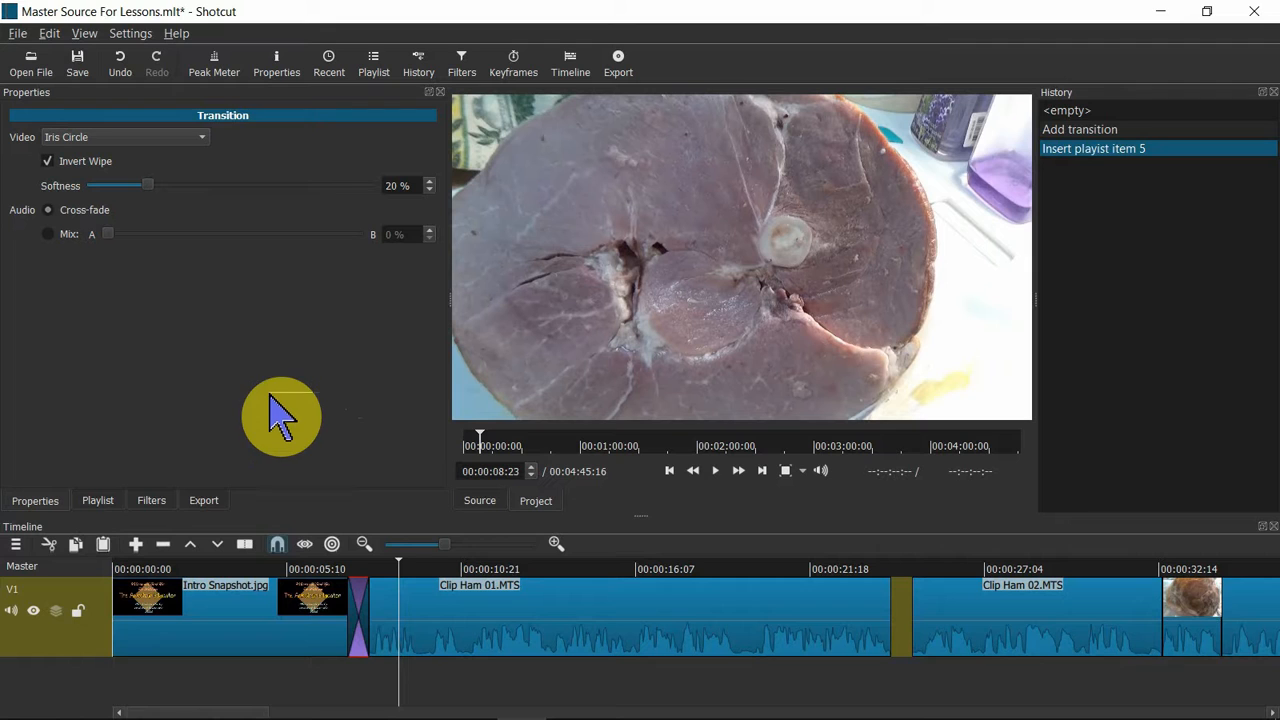
pyautogui.click(47, 162)
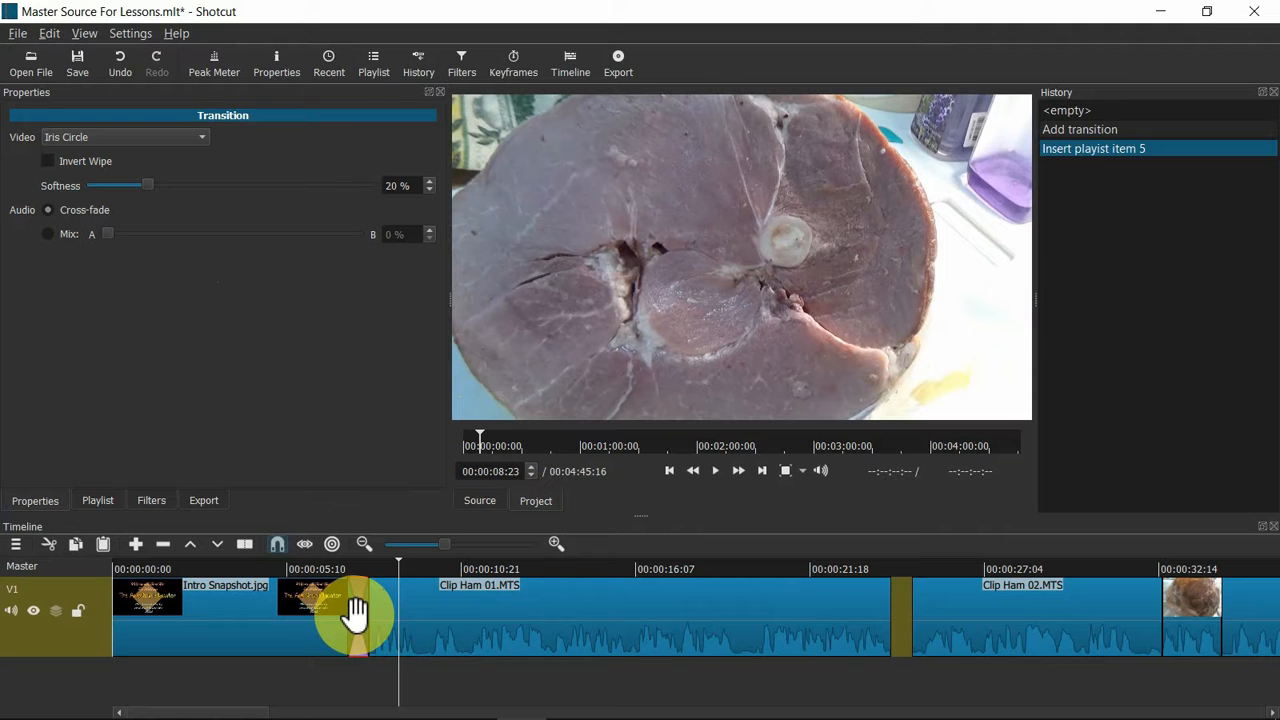
# Remove the gap between Clip Ham 01.MTS and Clip Ham 02.MTS on track V1.
pyautogui.click(473, 615)
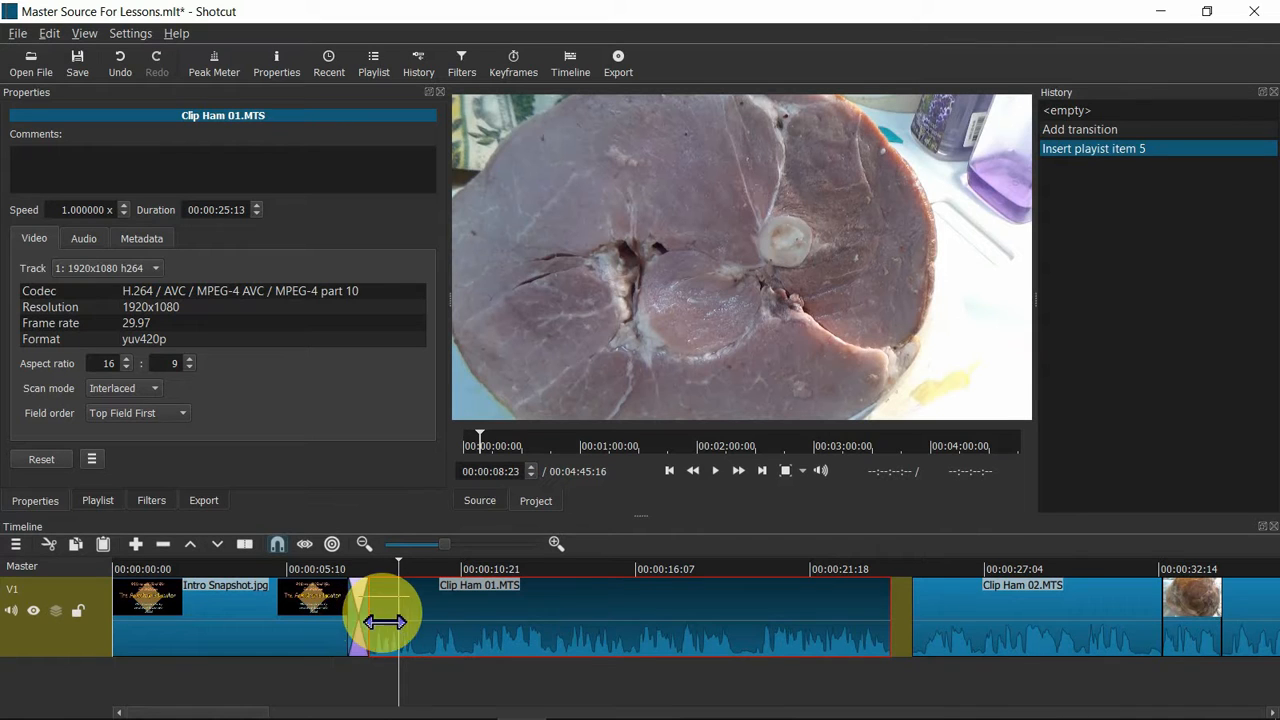
pyautogui.click(899, 605)
pyautogui.press('Delete')
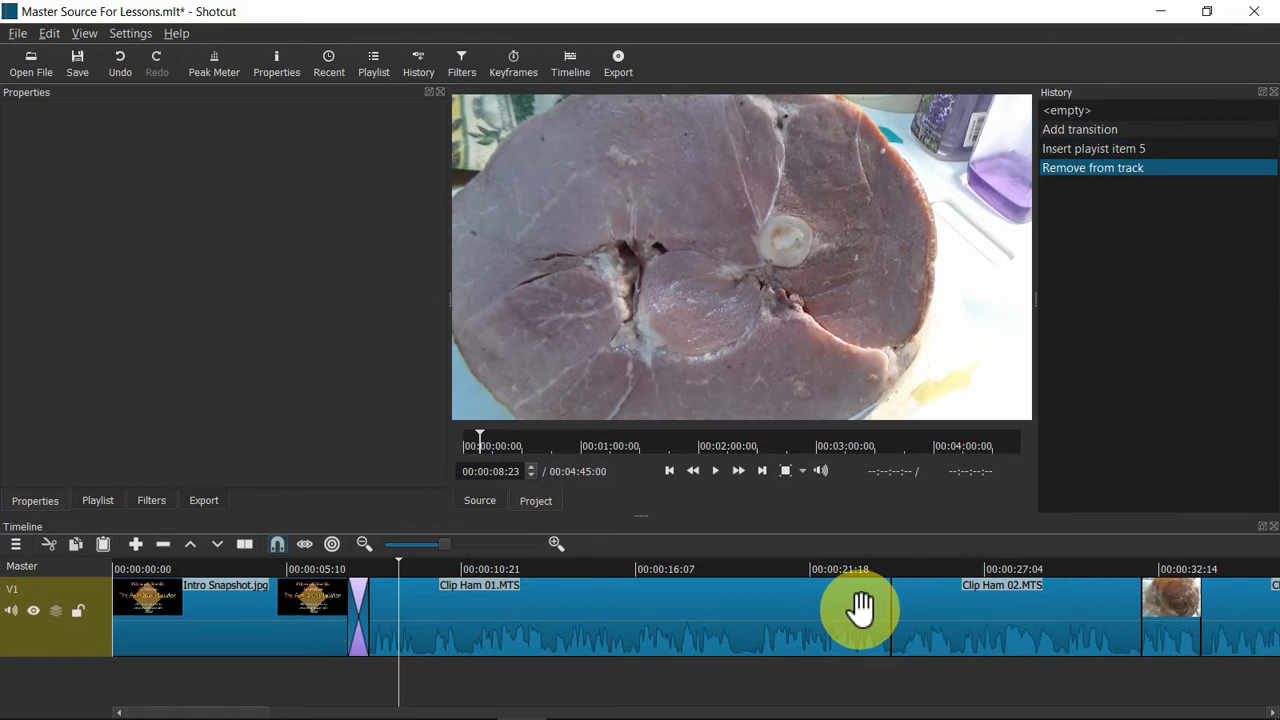
# Overlap the start of Clip Ham 02.MTS onto the end of Clip Ham 01.MTS and set the transition to Barn Door Horizontal.
pyautogui.click(912, 607)
pyautogui.moveTo(910, 606); pyautogui.dragTo(895, 646)
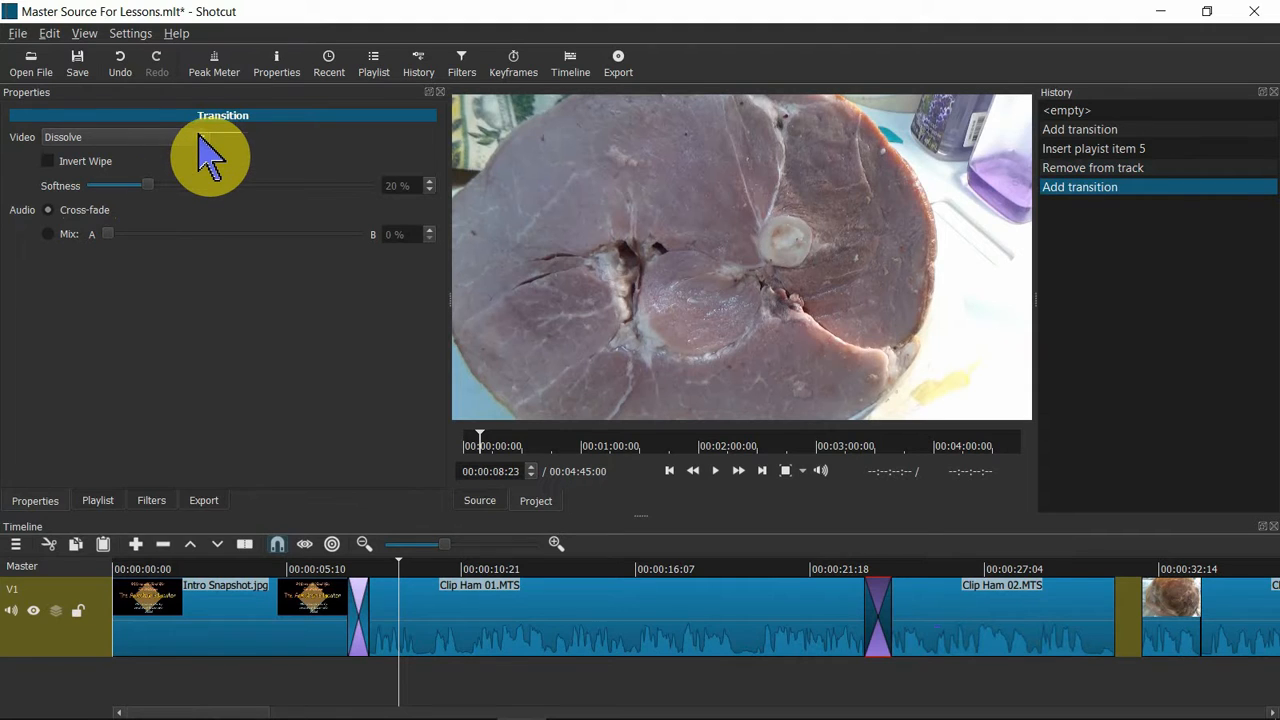
pyautogui.click(204, 142)
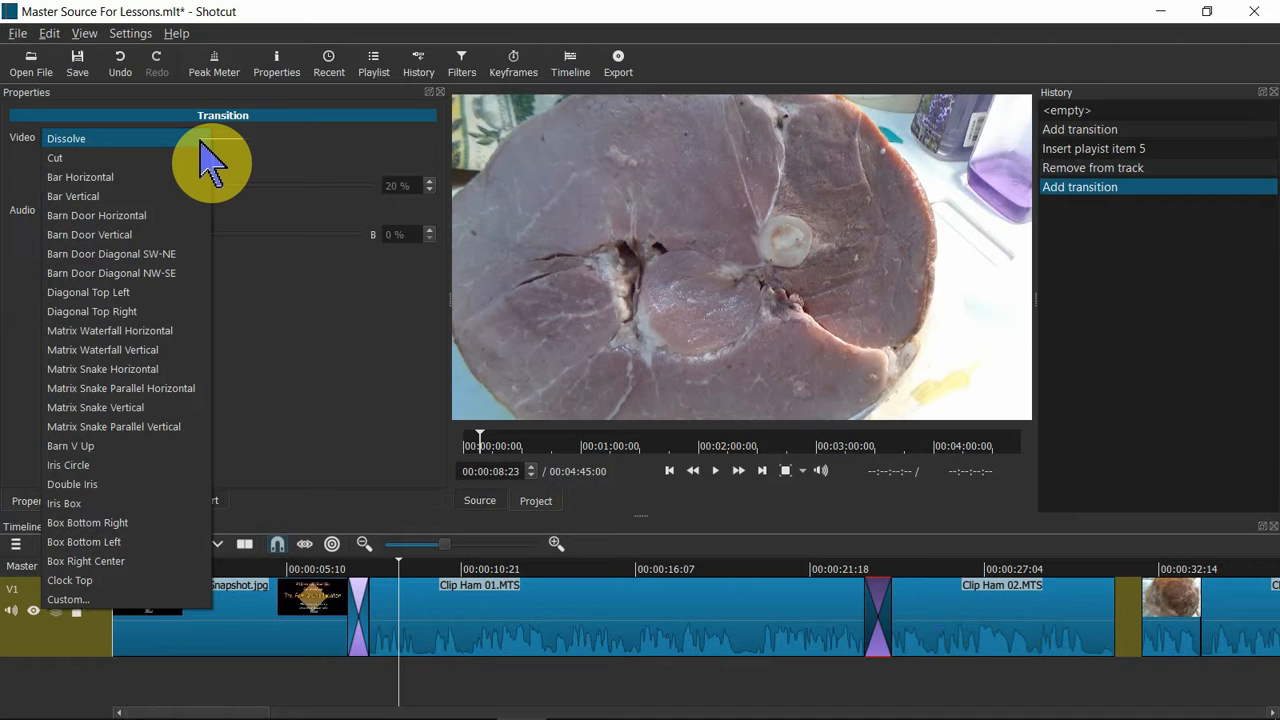
pyautogui.click(145, 215)
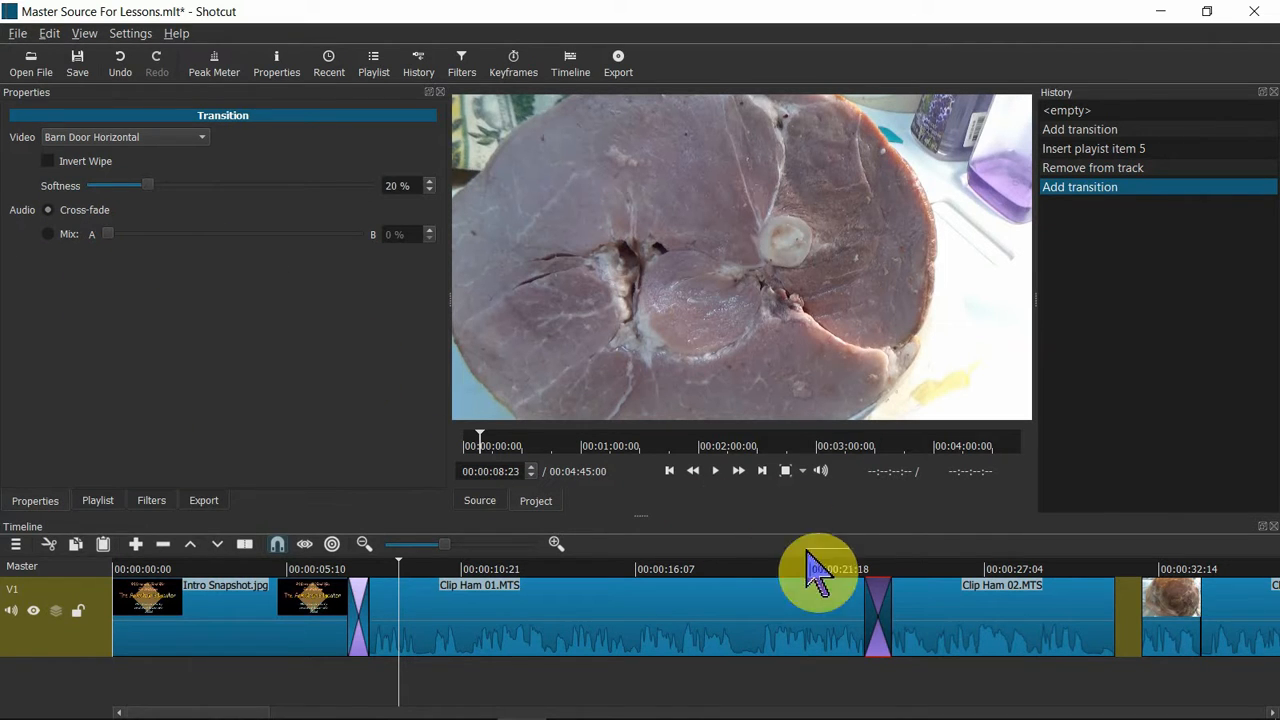
# Play the Barn Door Horizontal transition between Clip Ham 01.MTS and Clip Ham 02.MTS repeatedly from just before it starts.
pyautogui.click(810, 570)
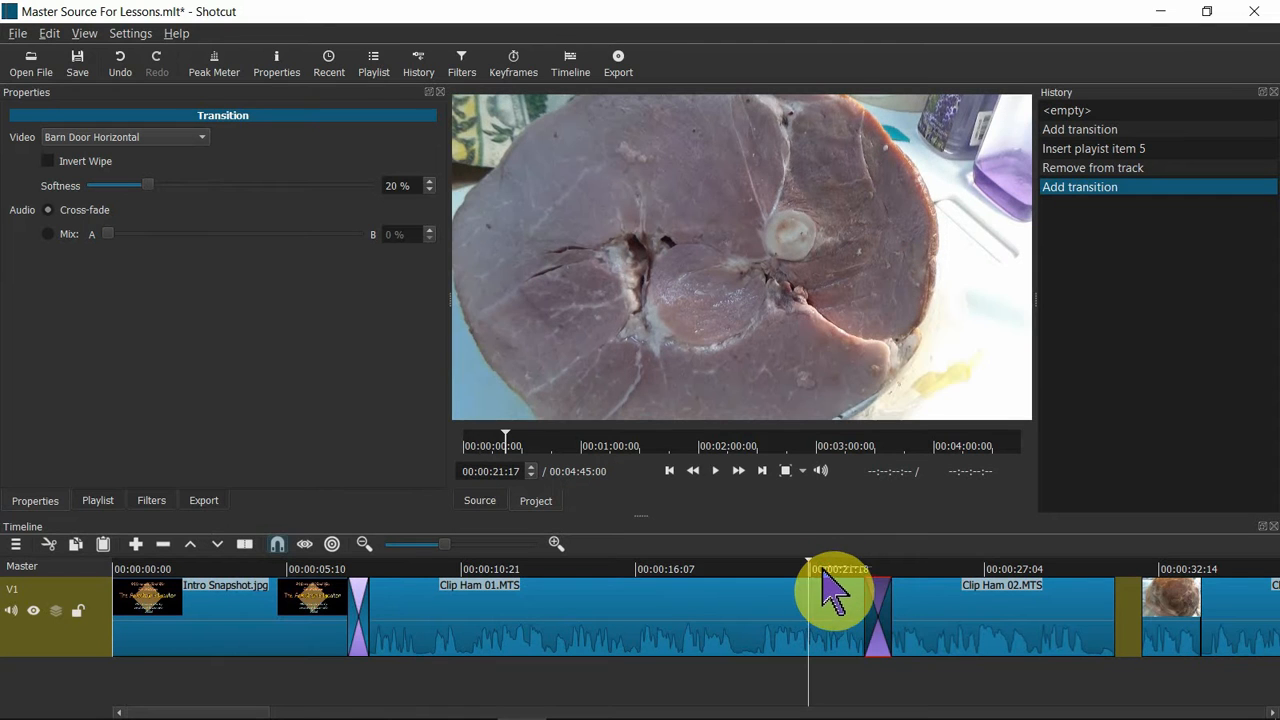
pyautogui.press('space')
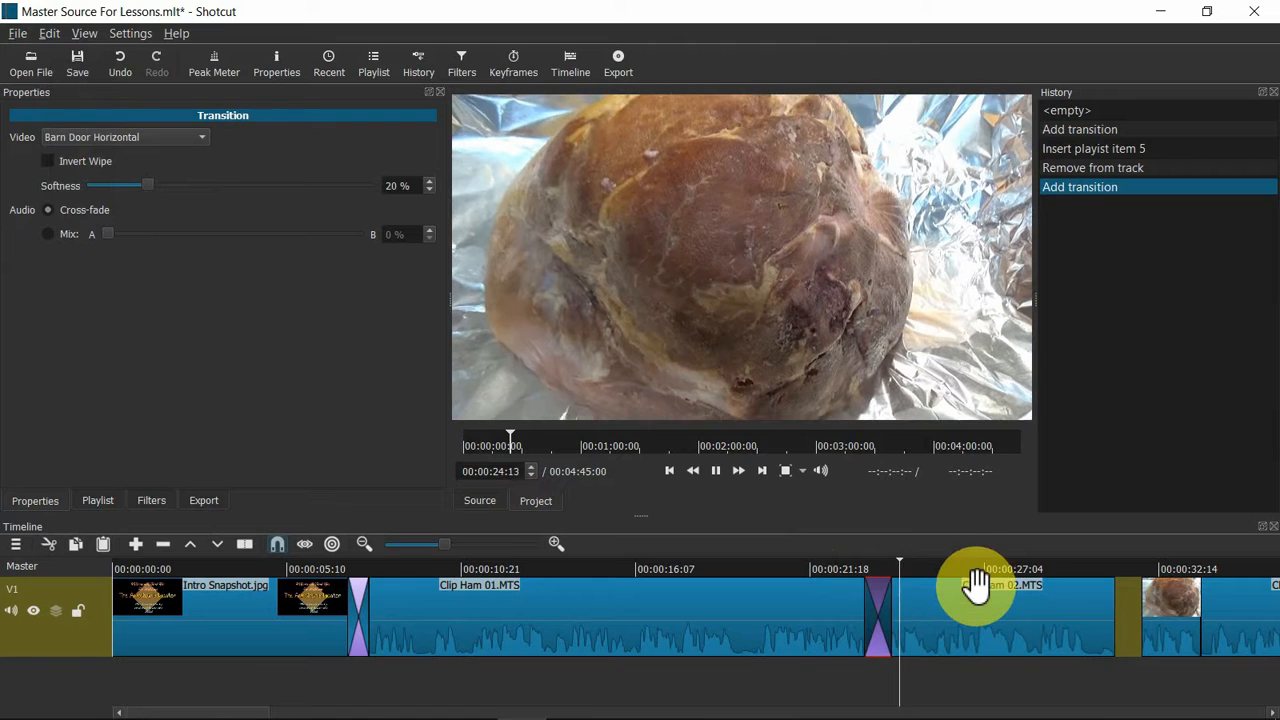
pyautogui.click(831, 574)
pyautogui.press('space')
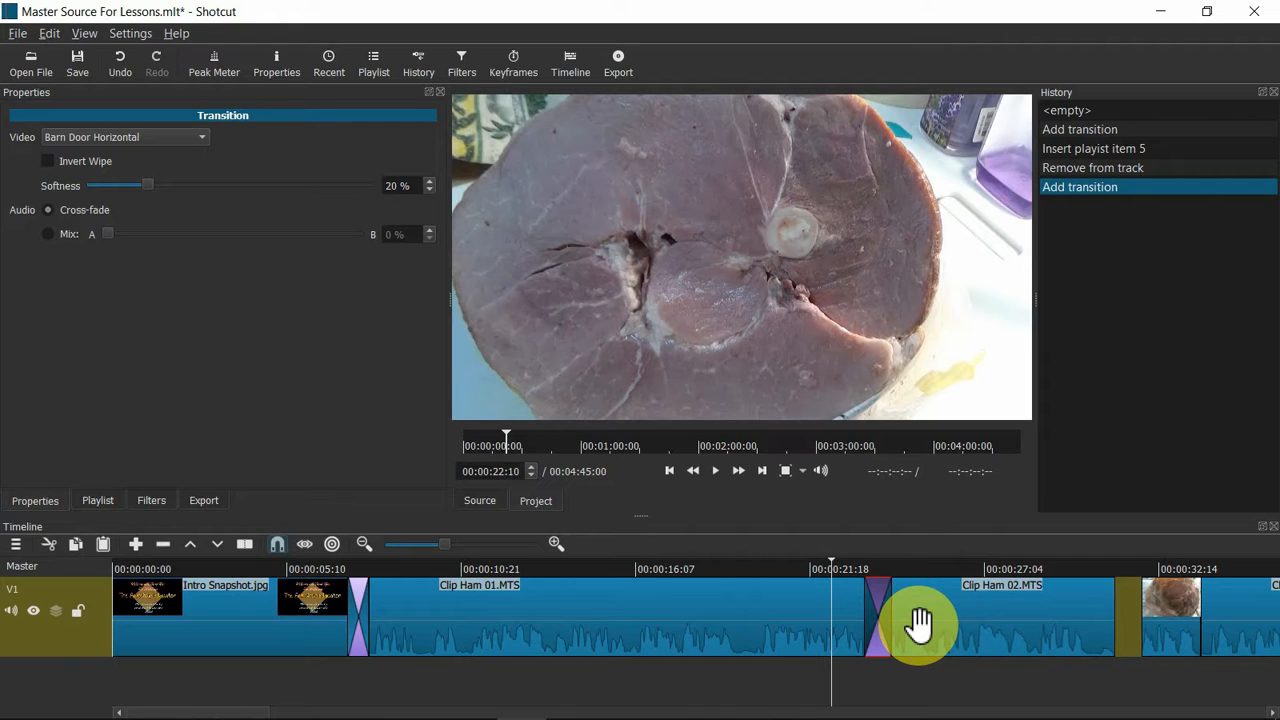
pyautogui.press('space')
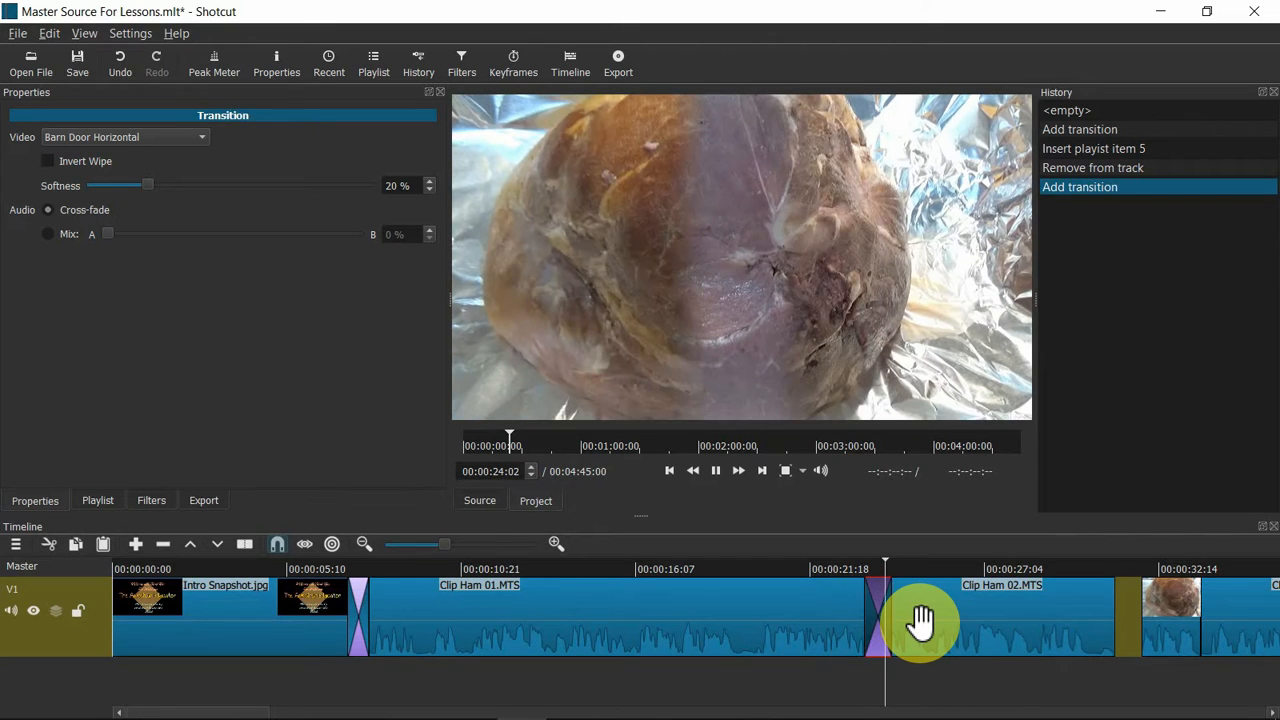
# Mute track V1 and replay the Barn Door Horizontal transition without its clip audio.
pyautogui.click(783, 640)
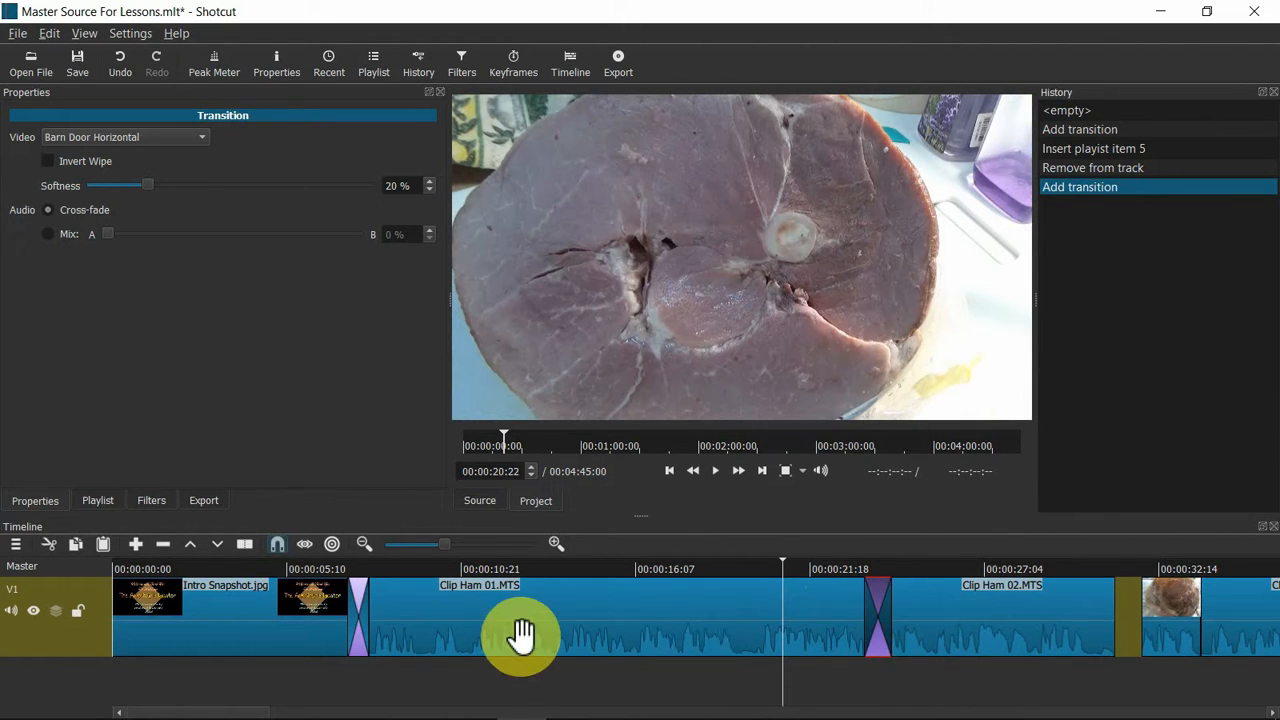
pyautogui.click(14, 614)
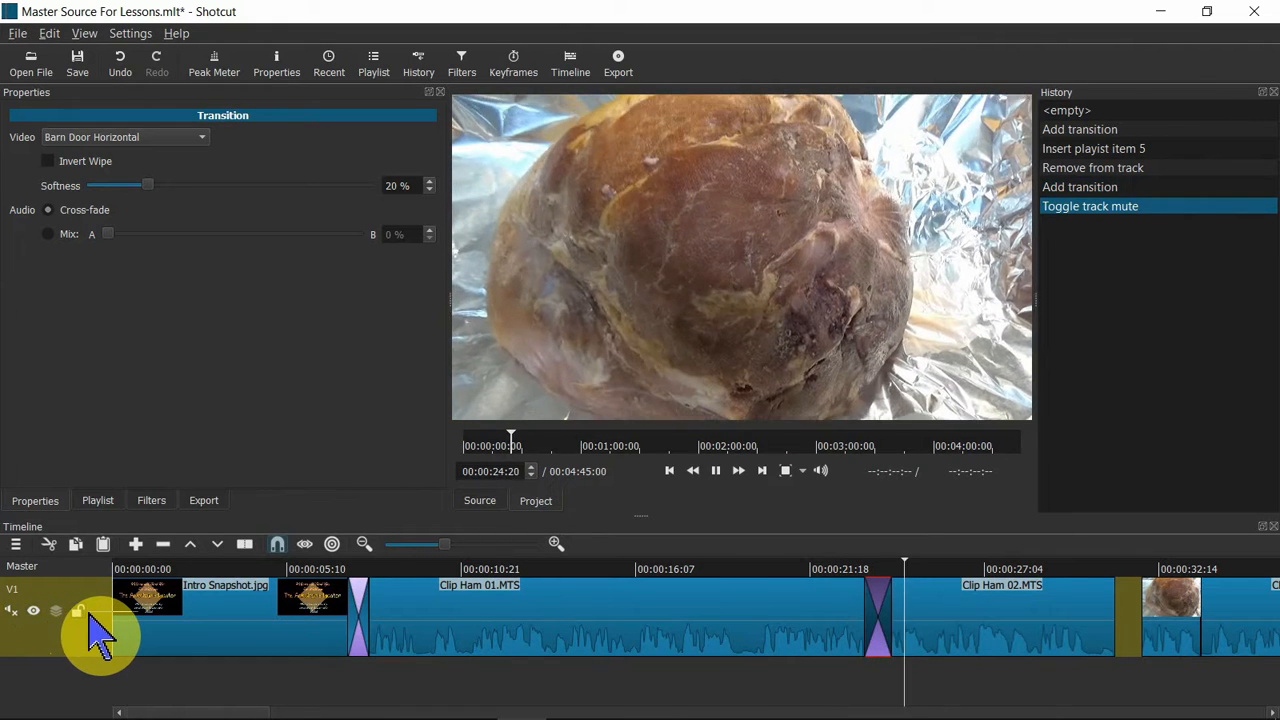
pyautogui.press('space')
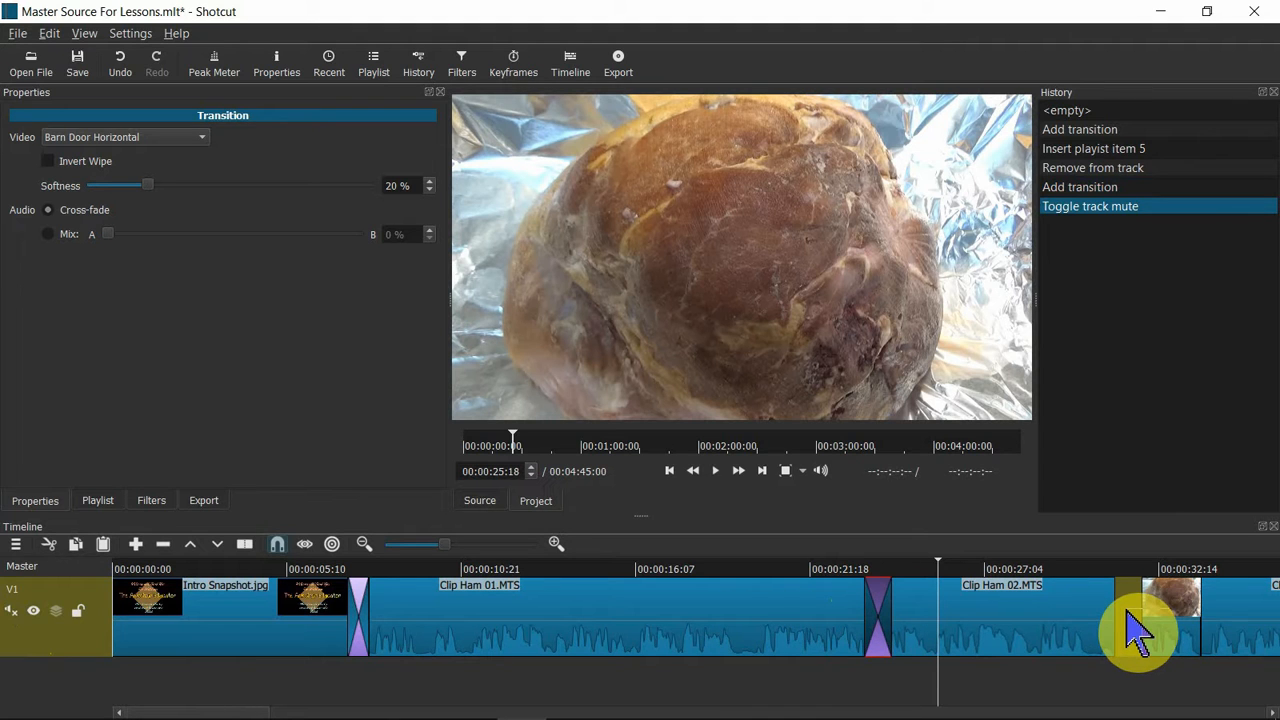
# Remove the gap between the first two Clip Ham 02.MTS segments after the Barn Door Horizontal transition.
pyautogui.moveTo(1138, 630); pyautogui.dragTo(1114, 623)
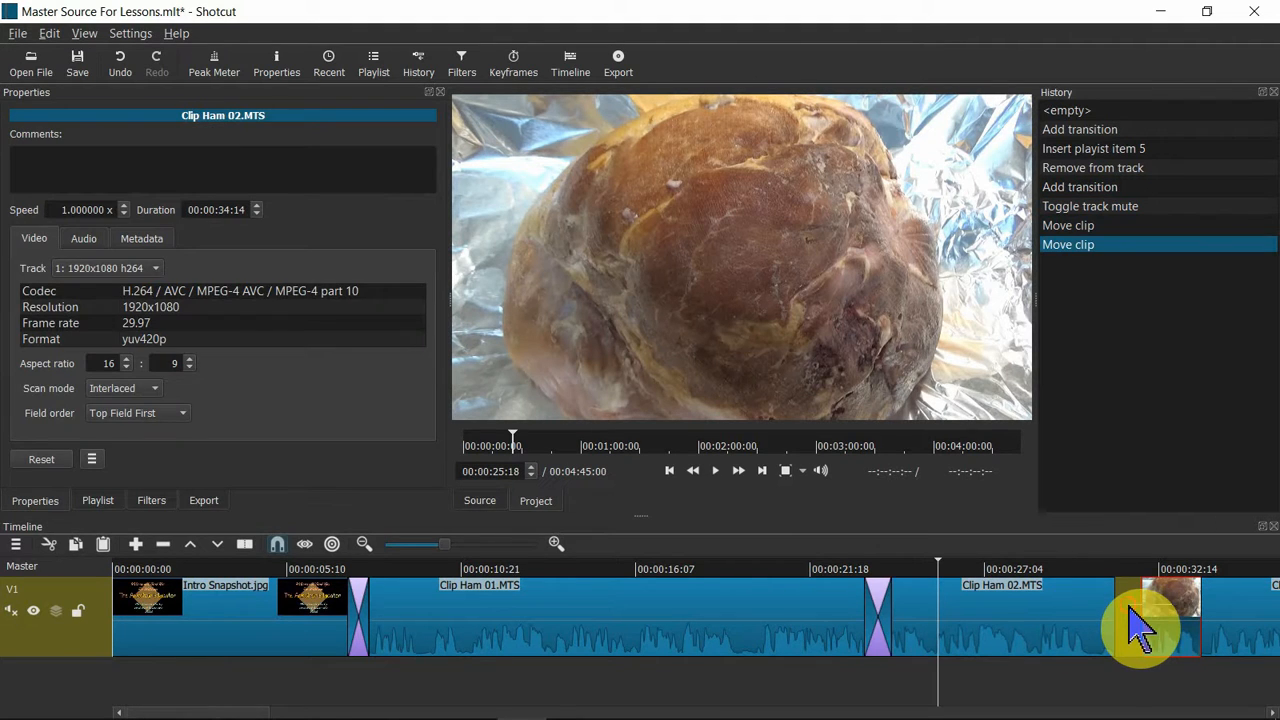
pyautogui.click(1138, 628)
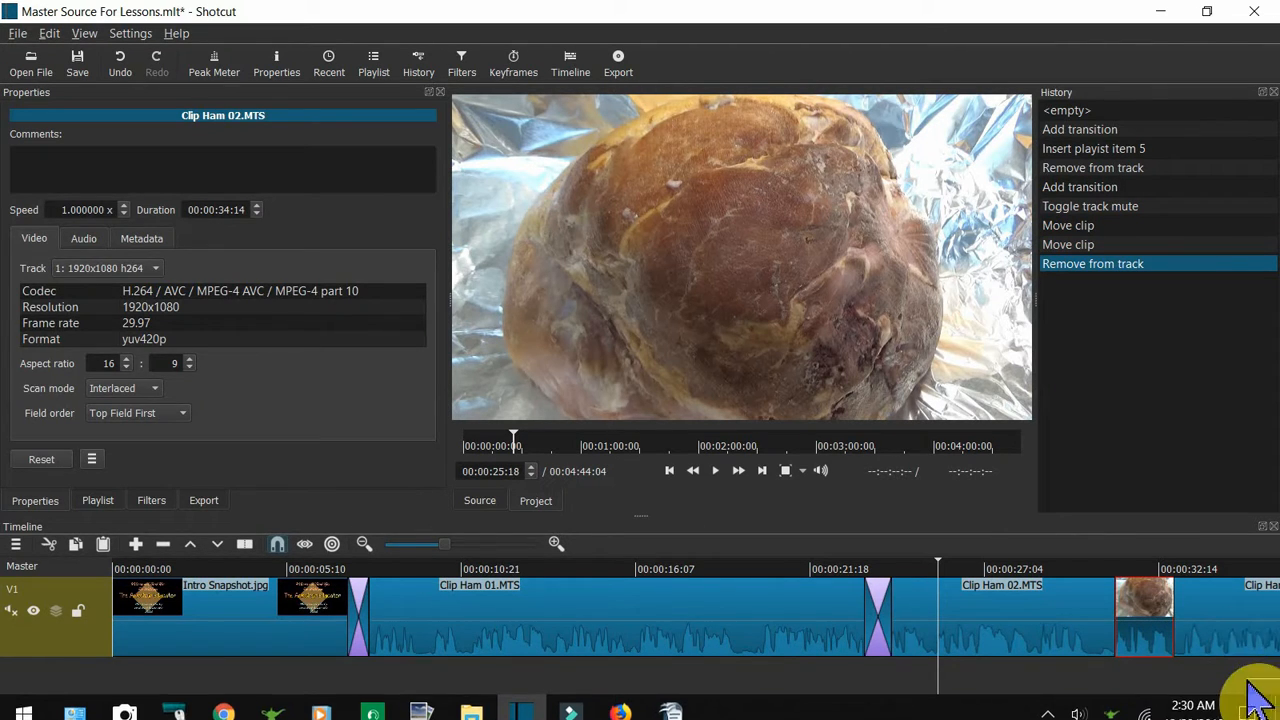
# Overlap Clip Ham 03.MTS about 20 frames onto the end of Clip Ham 02.MTS and set the transition to Diagonal Top Left.
pyautogui.moveTo(1250, 568); pyautogui.dragTo(995, 590)
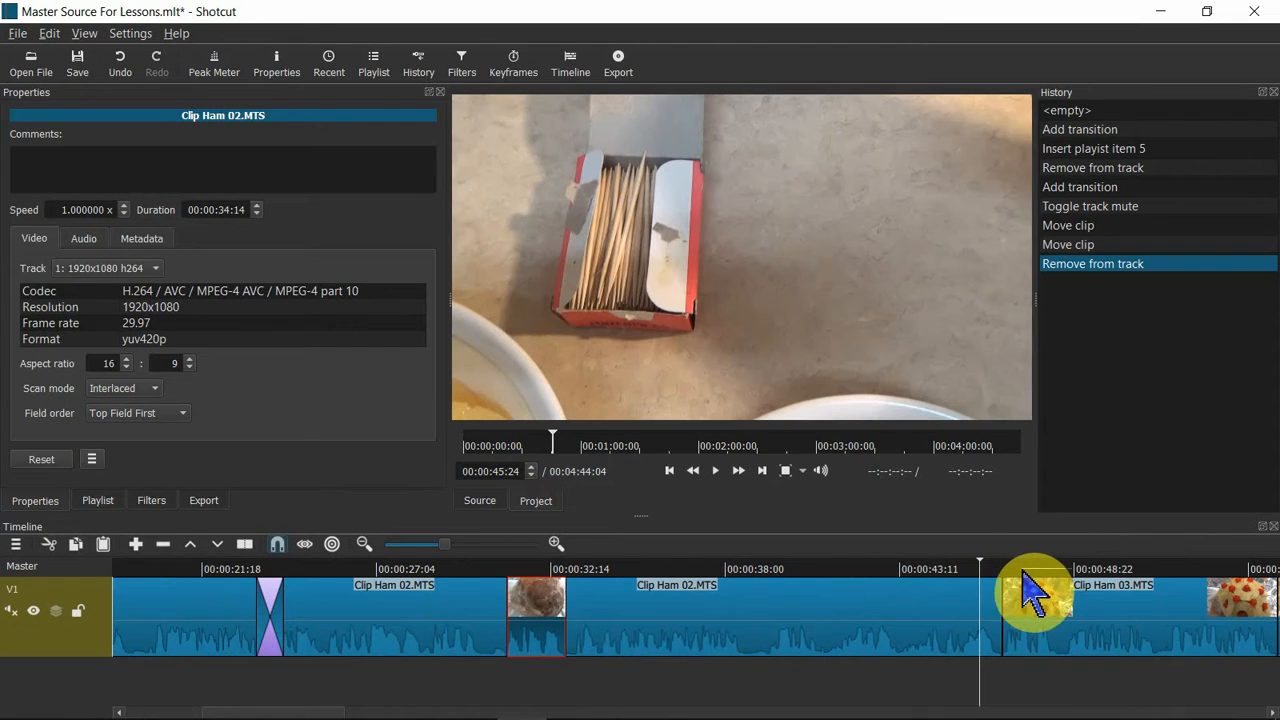
pyautogui.press('space')
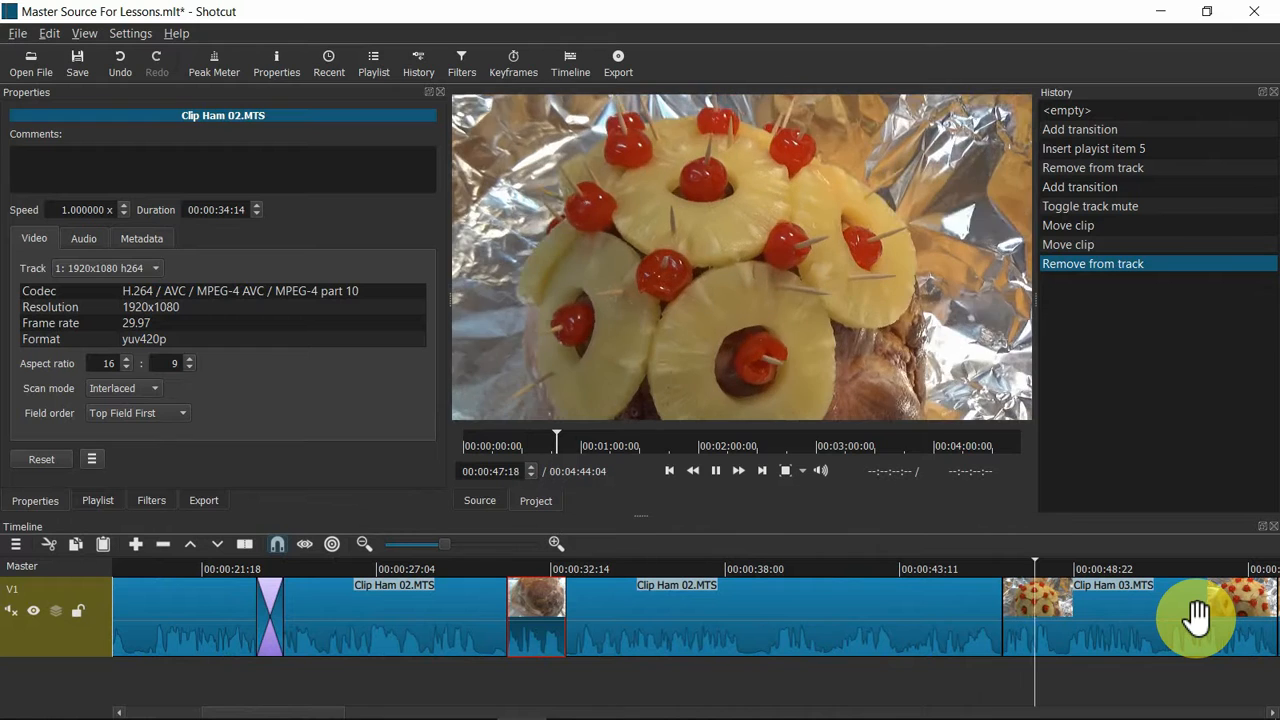
pyautogui.press('space')
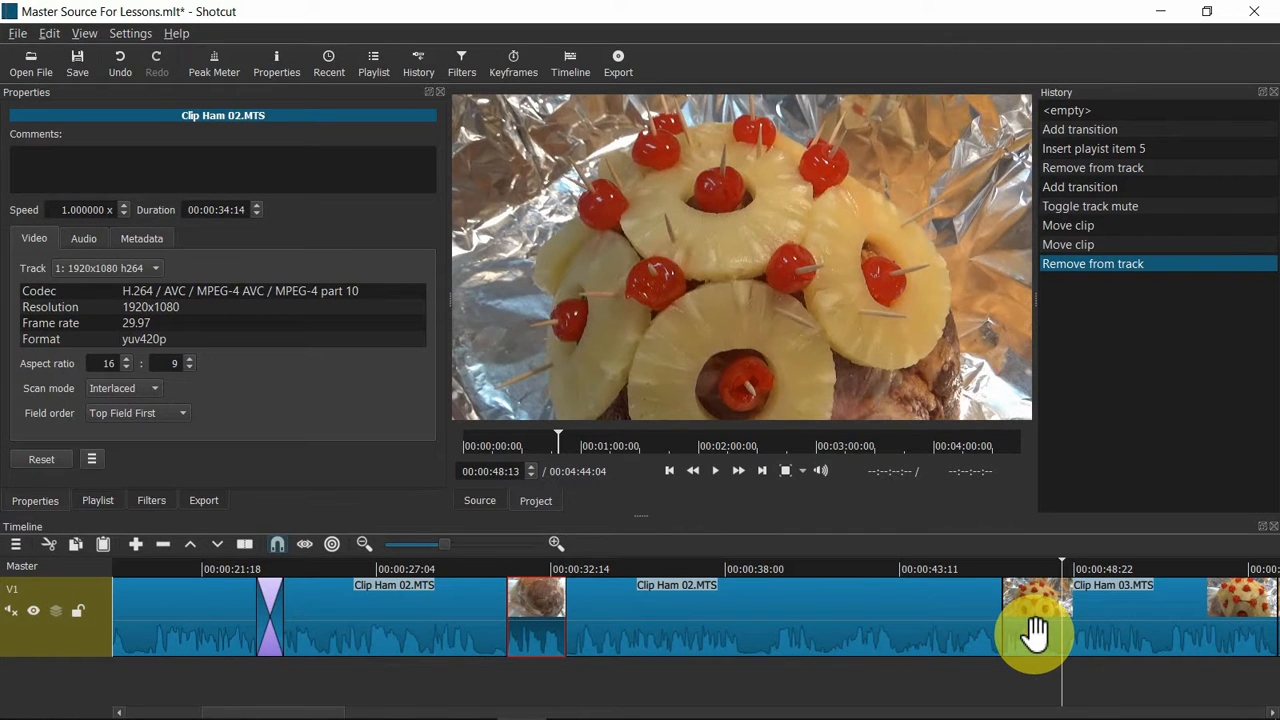
pyautogui.click(1051, 651)
pyautogui.moveTo(1036, 632); pyautogui.dragTo(1024, 636)
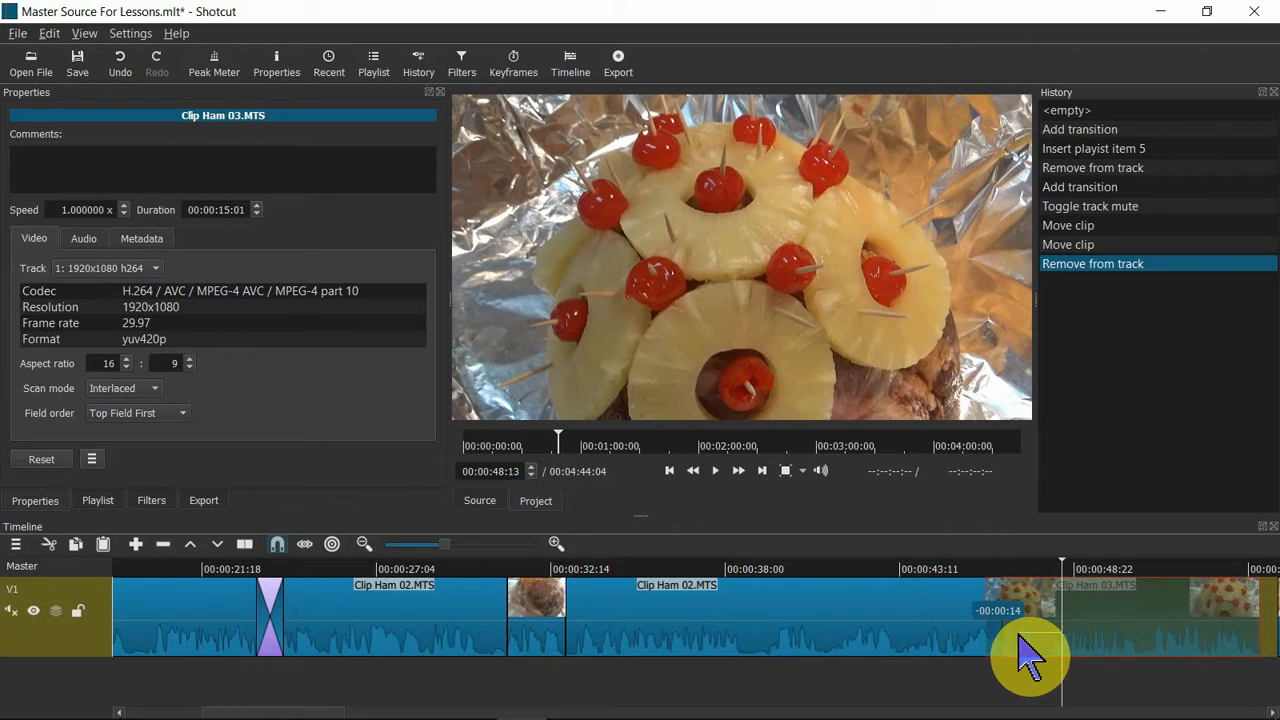
pyautogui.moveTo(1016, 633); pyautogui.dragTo(1013, 633)
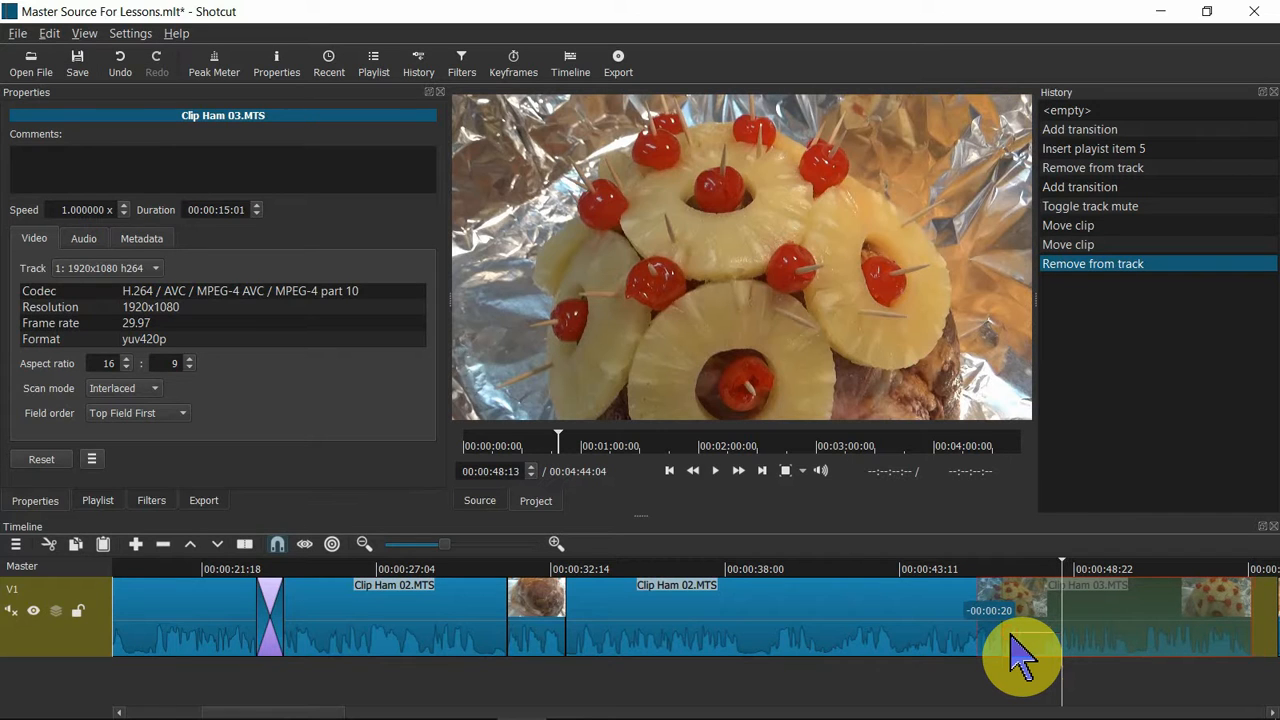
pyautogui.moveTo(1012, 633); pyautogui.dragTo(1013, 634)
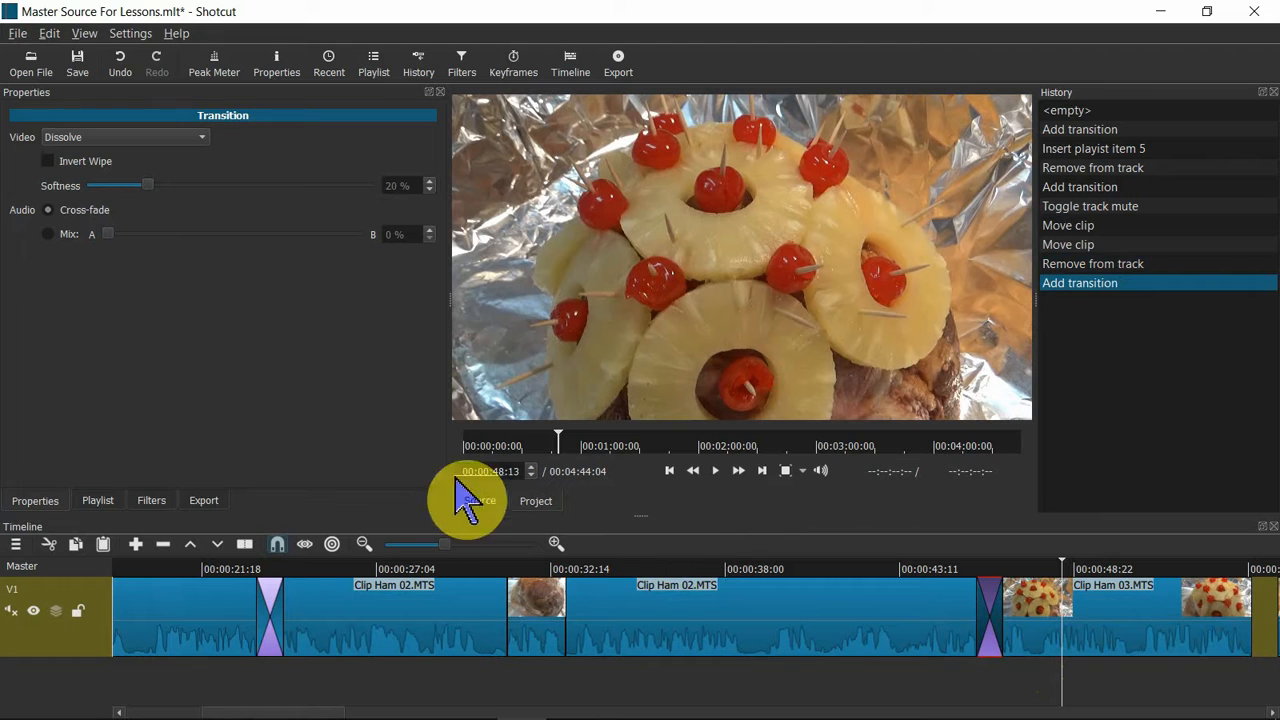
pyautogui.click(210, 140)
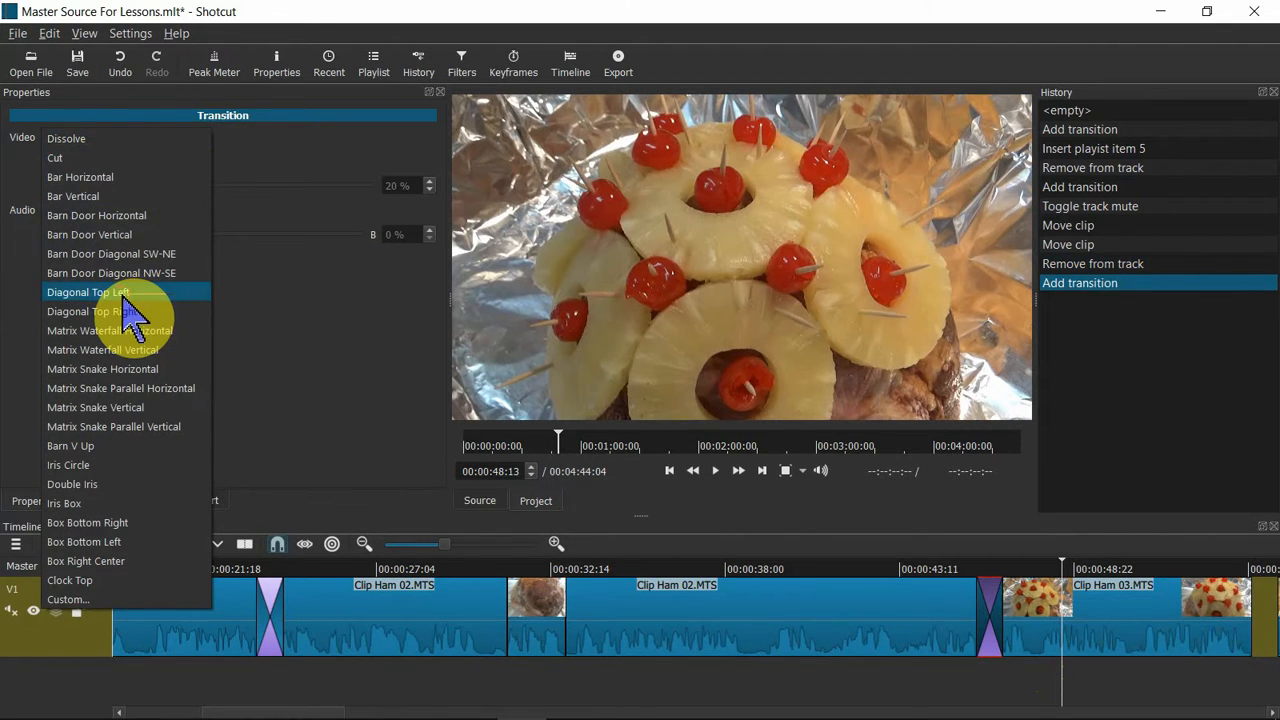
pyautogui.click(90, 292)
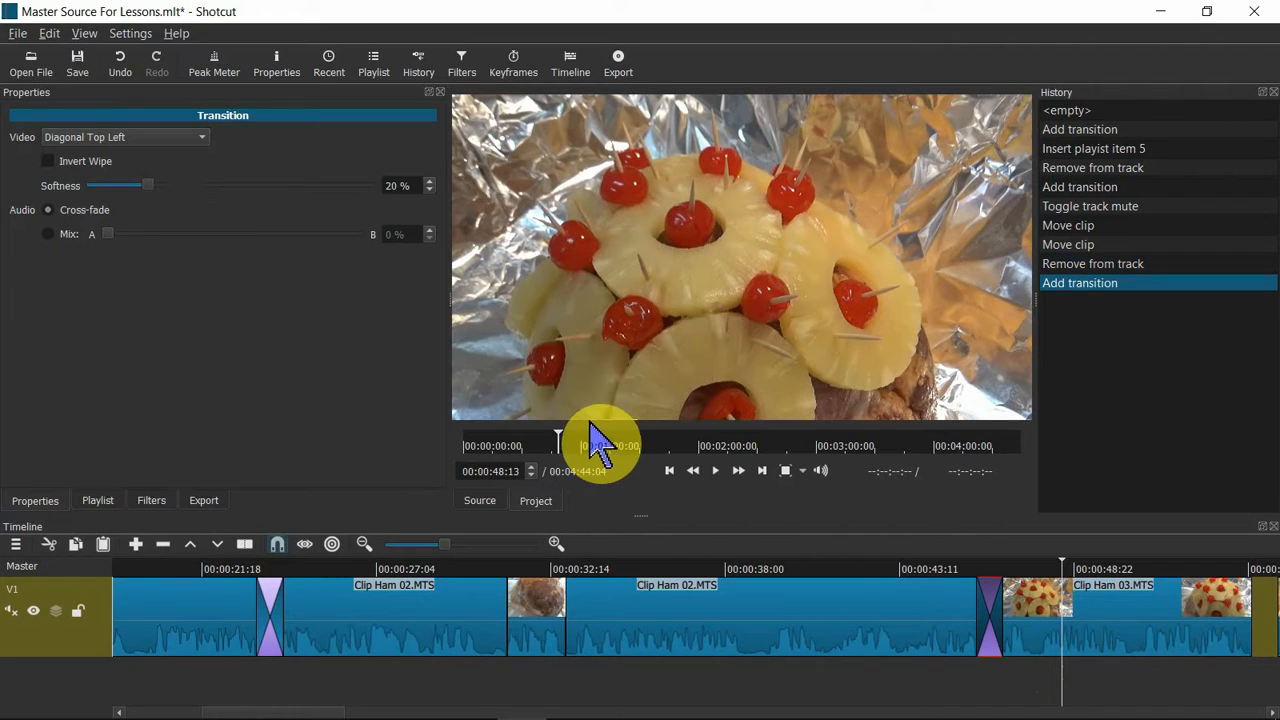
# Play the Diagonal Top Left transition between Clip Ham 02.MTS and Clip Ham 03.MTS twice from just before it starts.
pyautogui.click(940, 572)
pyautogui.press('space')
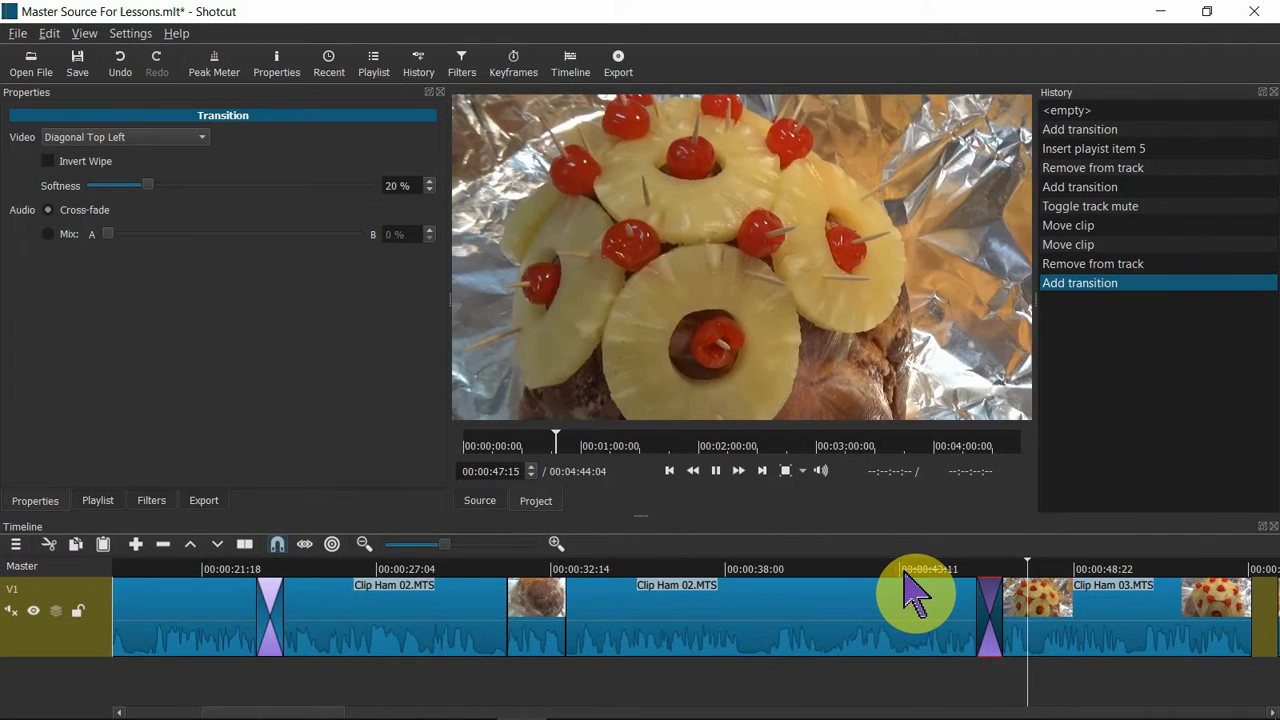
pyautogui.click(905, 573)
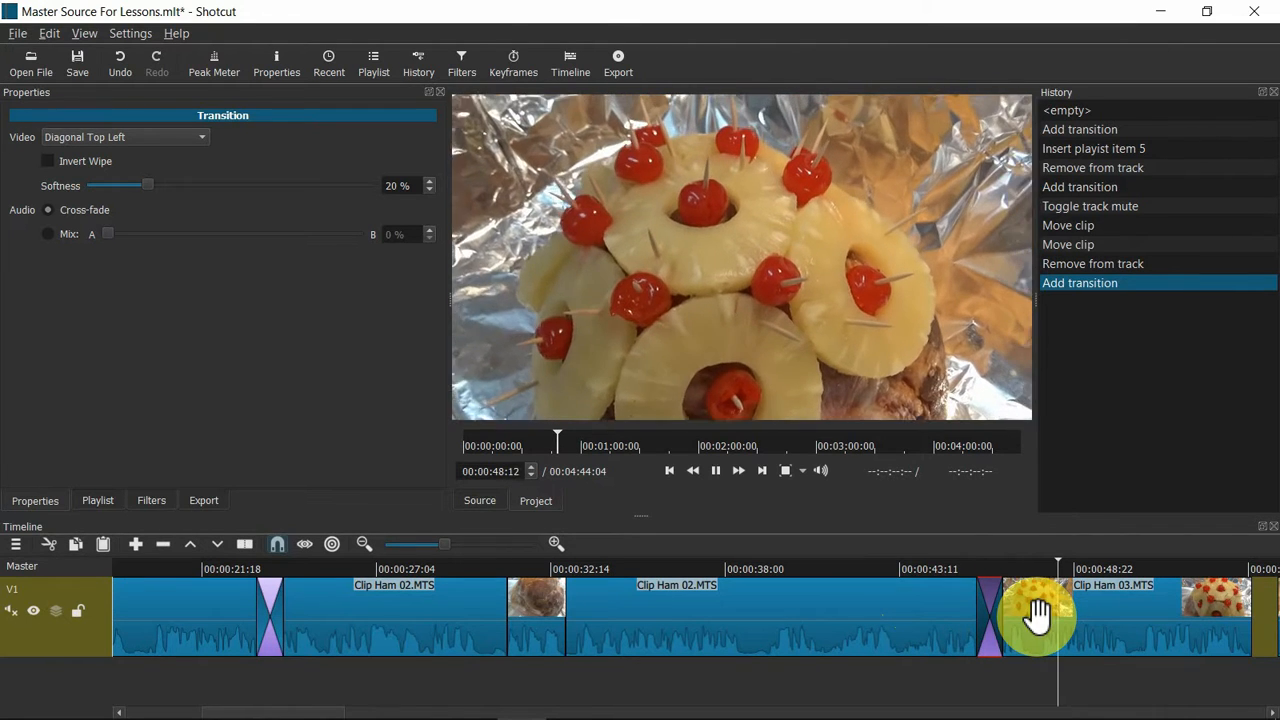
pyautogui.press('space')
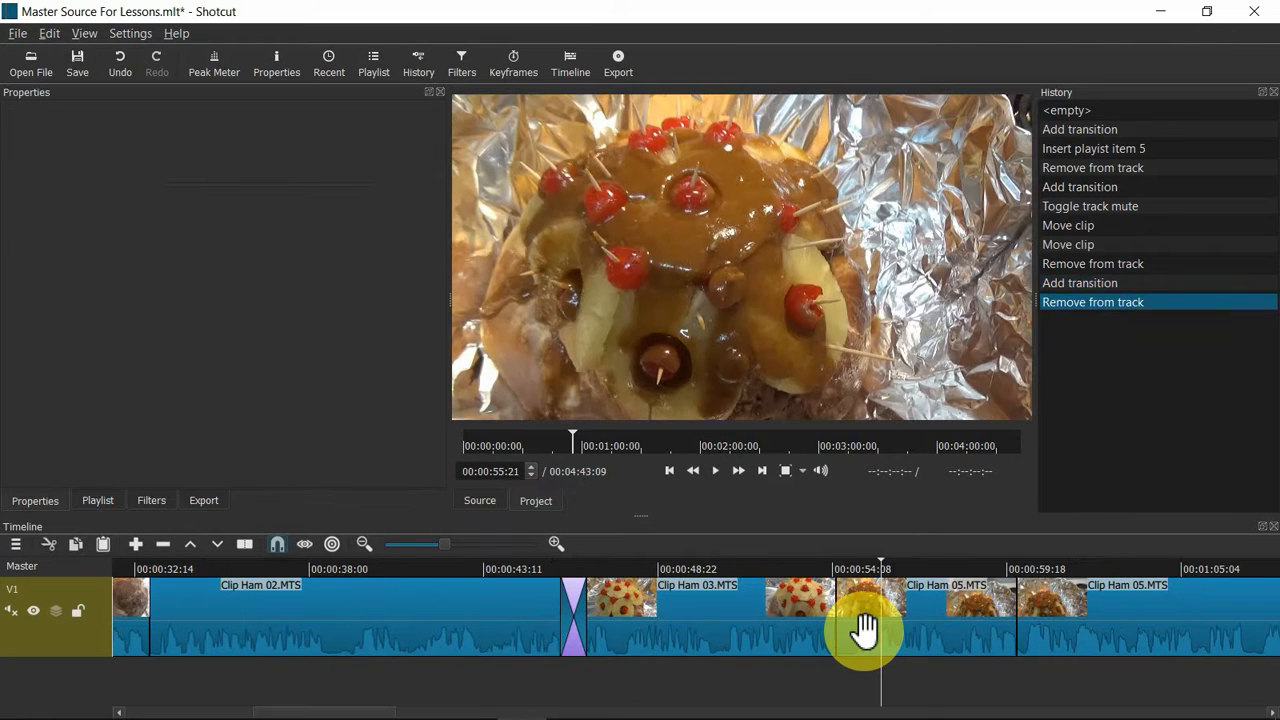
# Overlap Clip Ham 05.MTS about 20 frames onto the end of Clip Ham 03.MTS and set the video transition to Matrix Waterfall Vertical.
pyautogui.moveTo(862, 632); pyautogui.dragTo(846, 658)
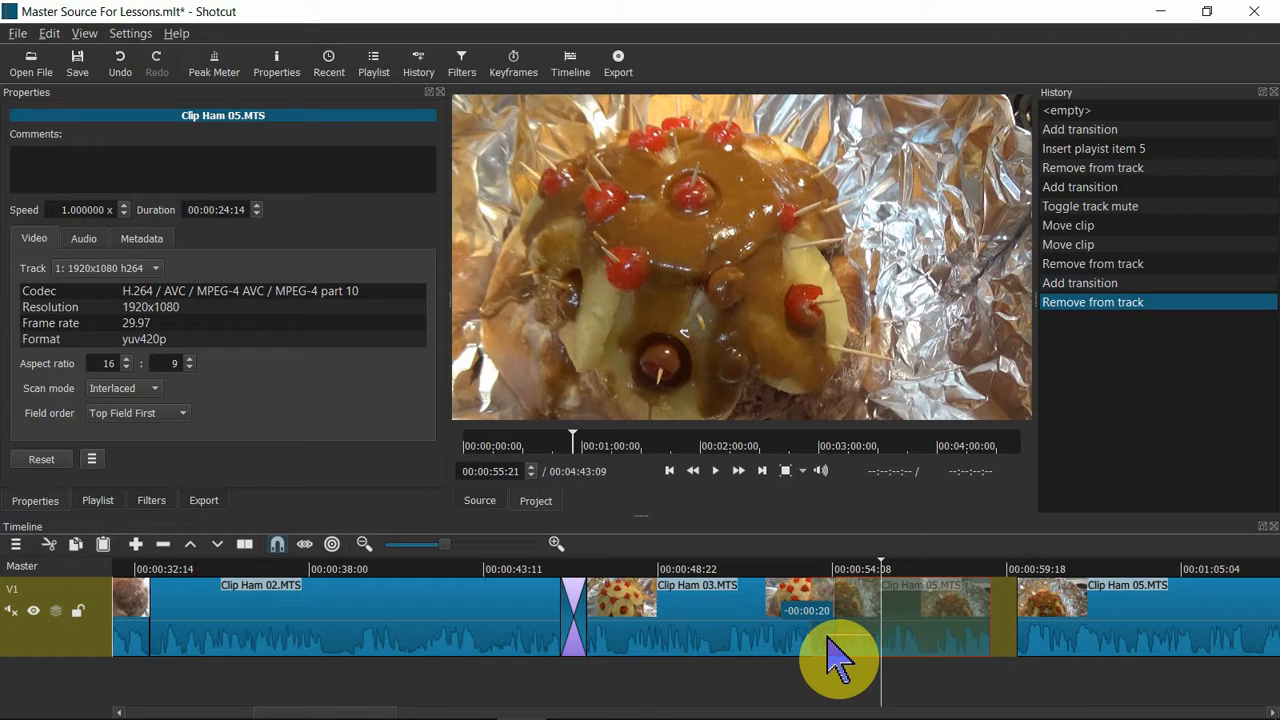
pyautogui.moveTo(838, 655); pyautogui.dragTo(826, 594)
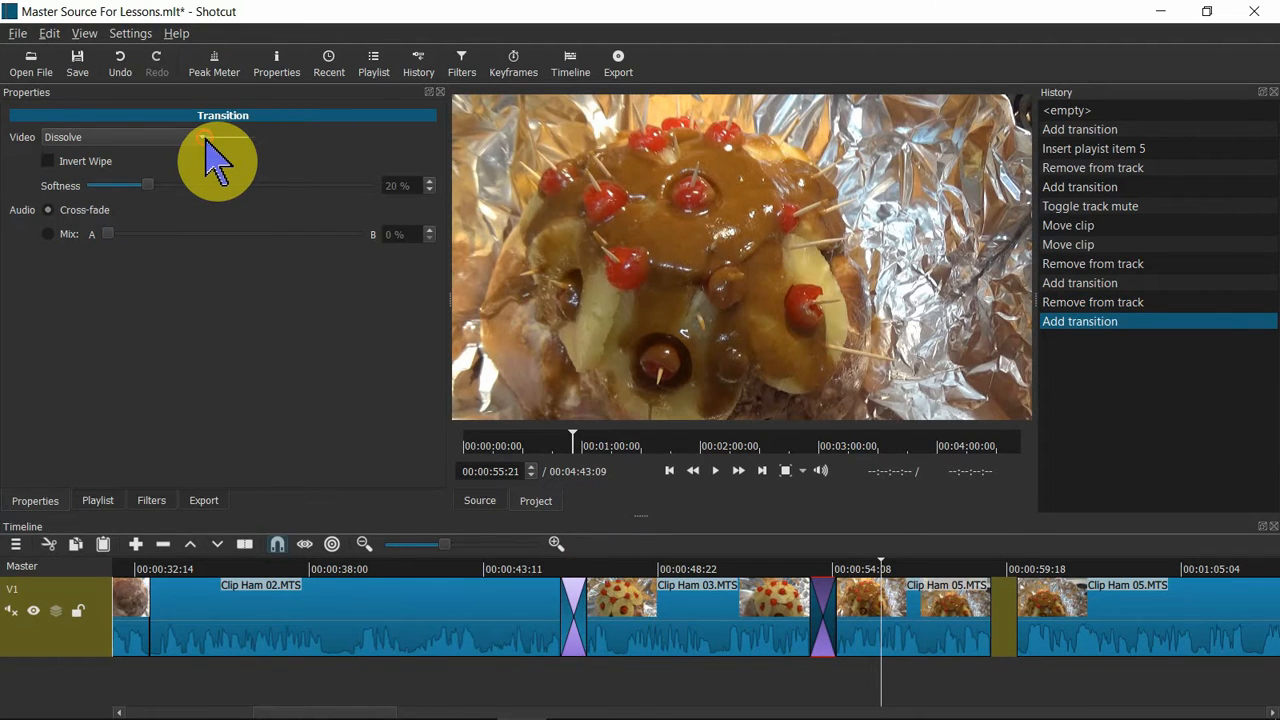
pyautogui.click(200, 138)
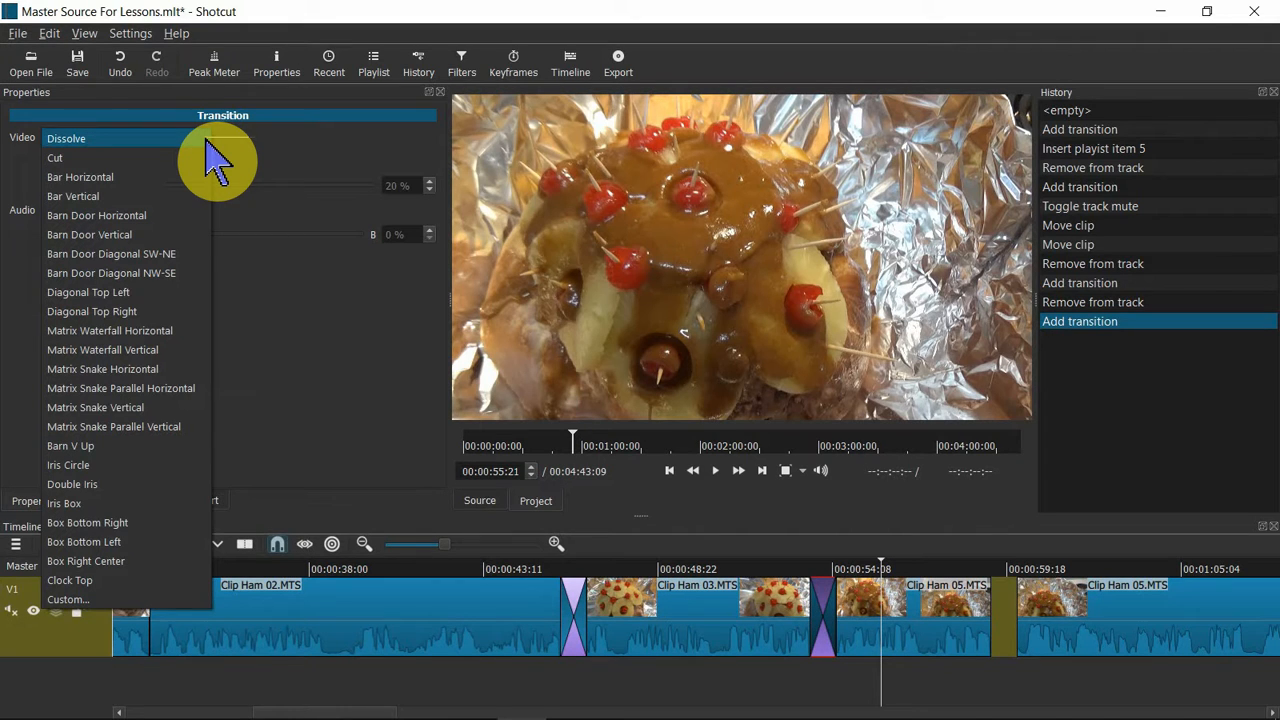
pyautogui.click(207, 139)
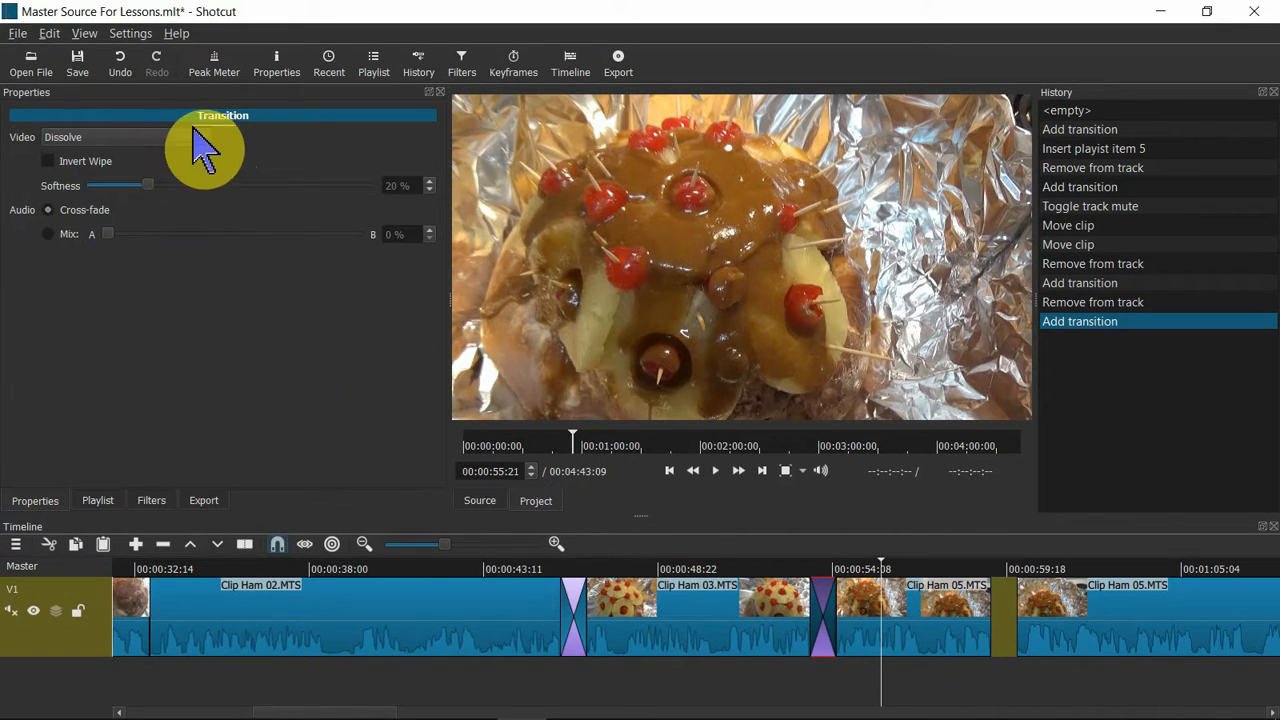
pyautogui.click(178, 138)
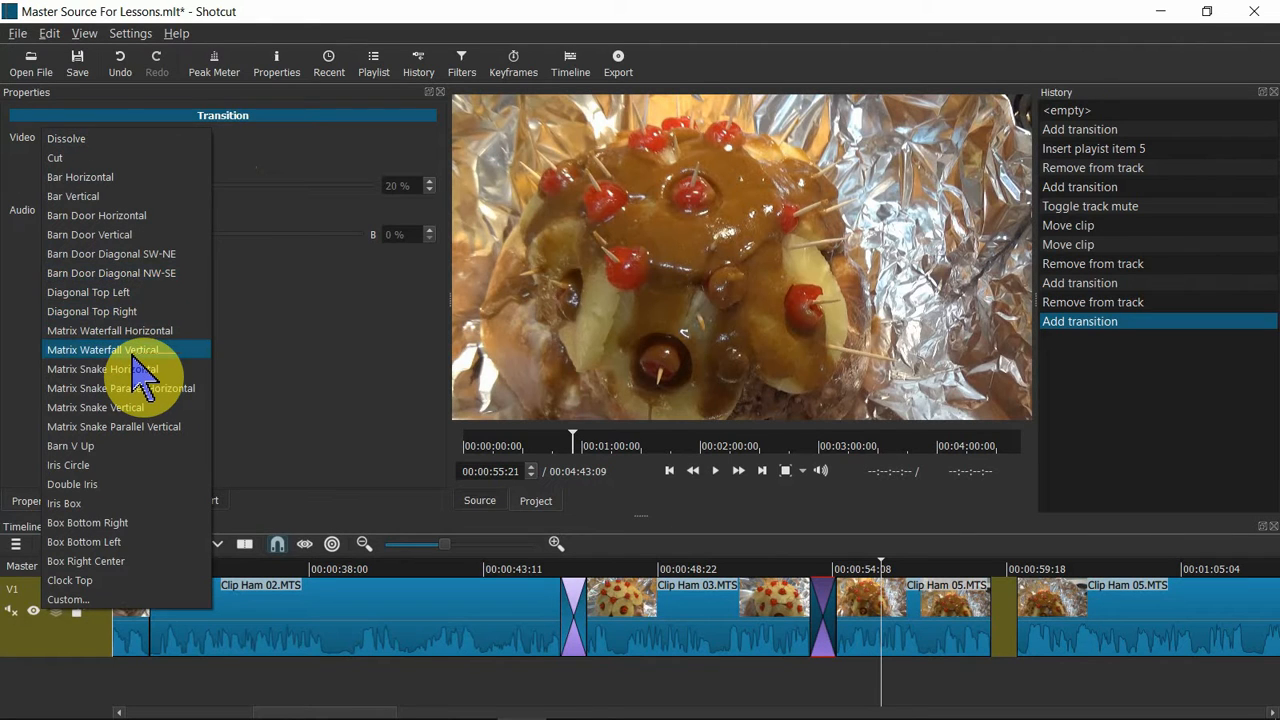
pyautogui.click(132, 352)
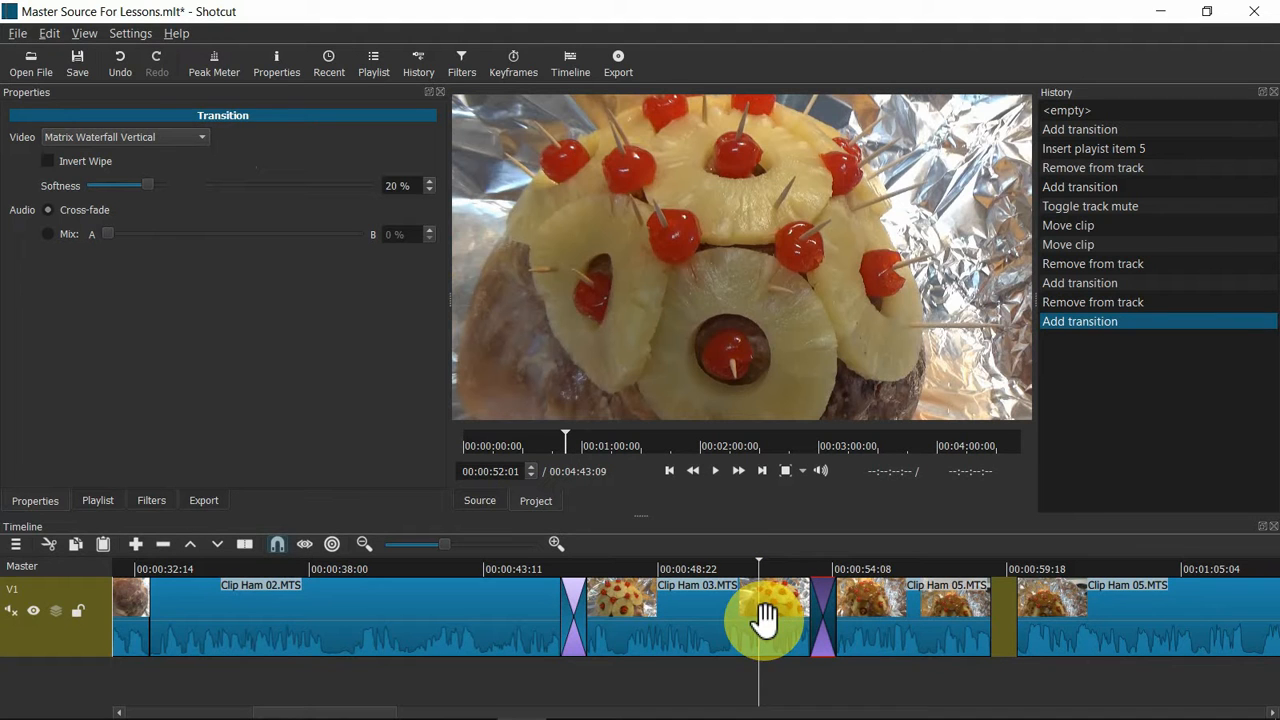
# Play the Matrix Waterfall Vertical transition twice, and remove the gap between the two Clip Ham 05.MTS segments.
pyautogui.press('space')
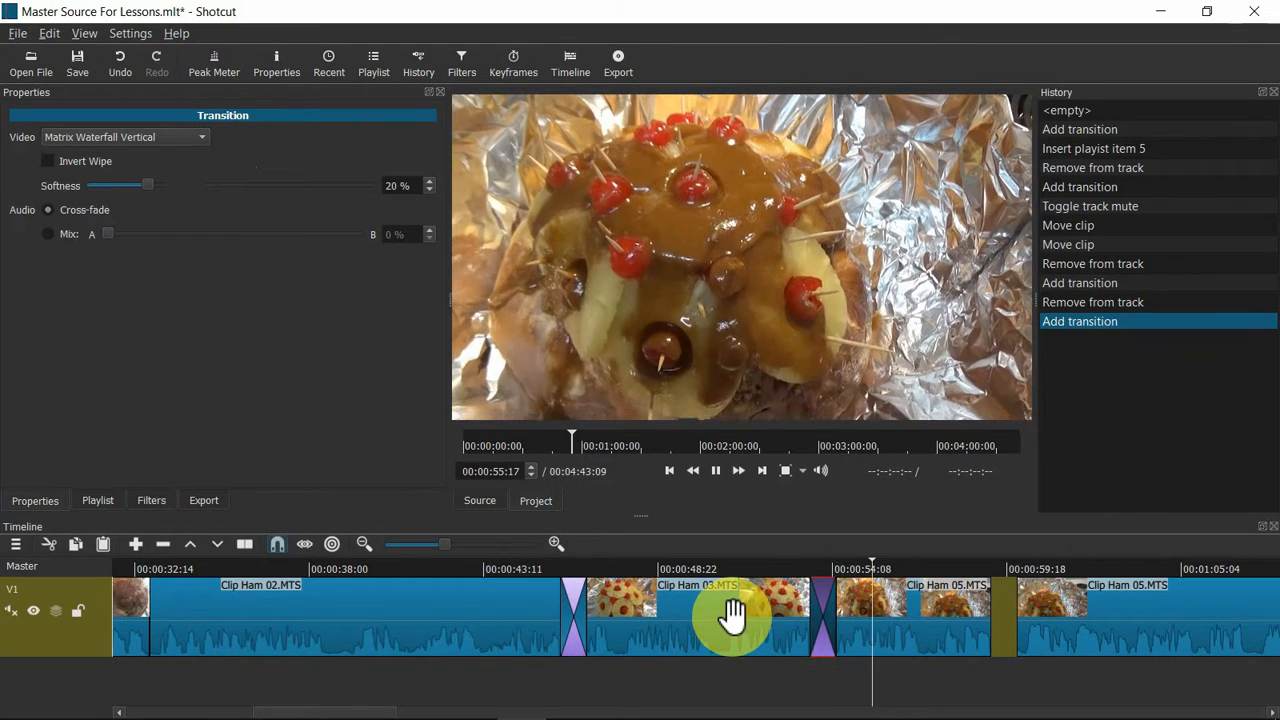
pyautogui.click(745, 588)
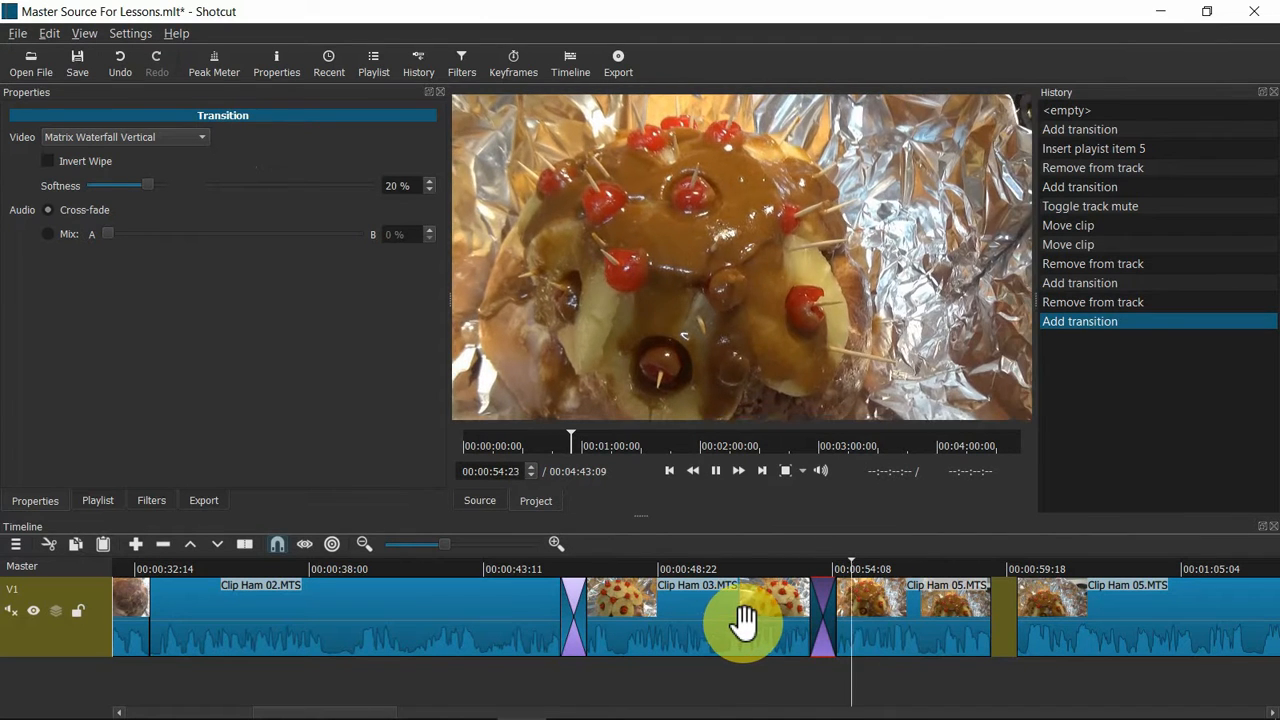
pyautogui.press('space')
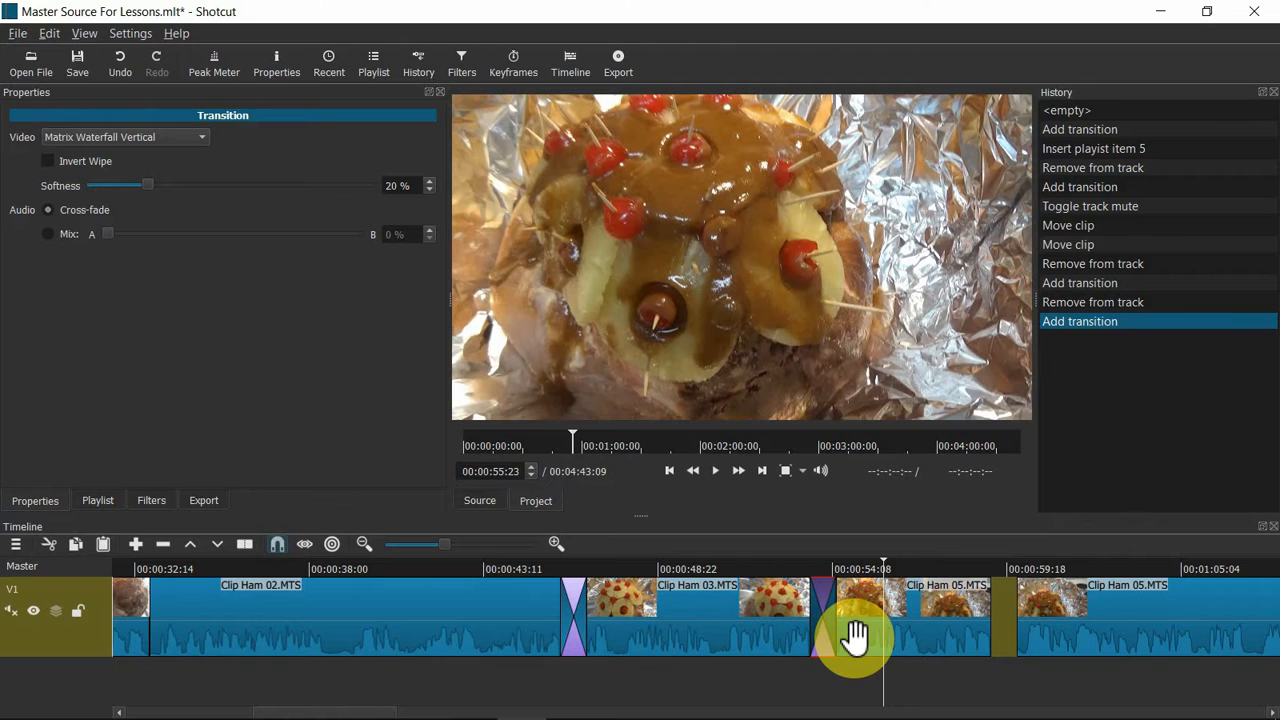
pyautogui.press('Delete')
# Overlap Clip Ham 06.MTS slightly onto the end of Clip Ham 05.MTS and set the video transition to Box Bottom Right.
pyautogui.moveTo(1273, 713); pyautogui.dragTo(1273, 713)
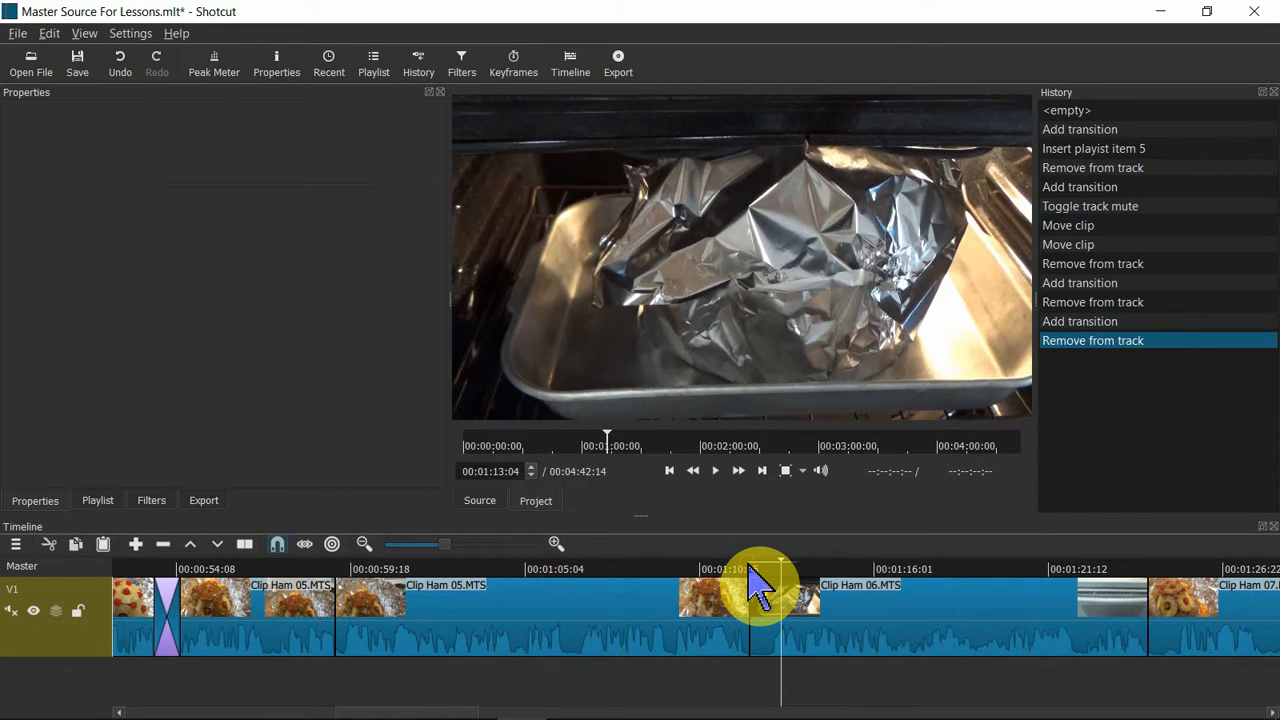
pyautogui.click(749, 570)
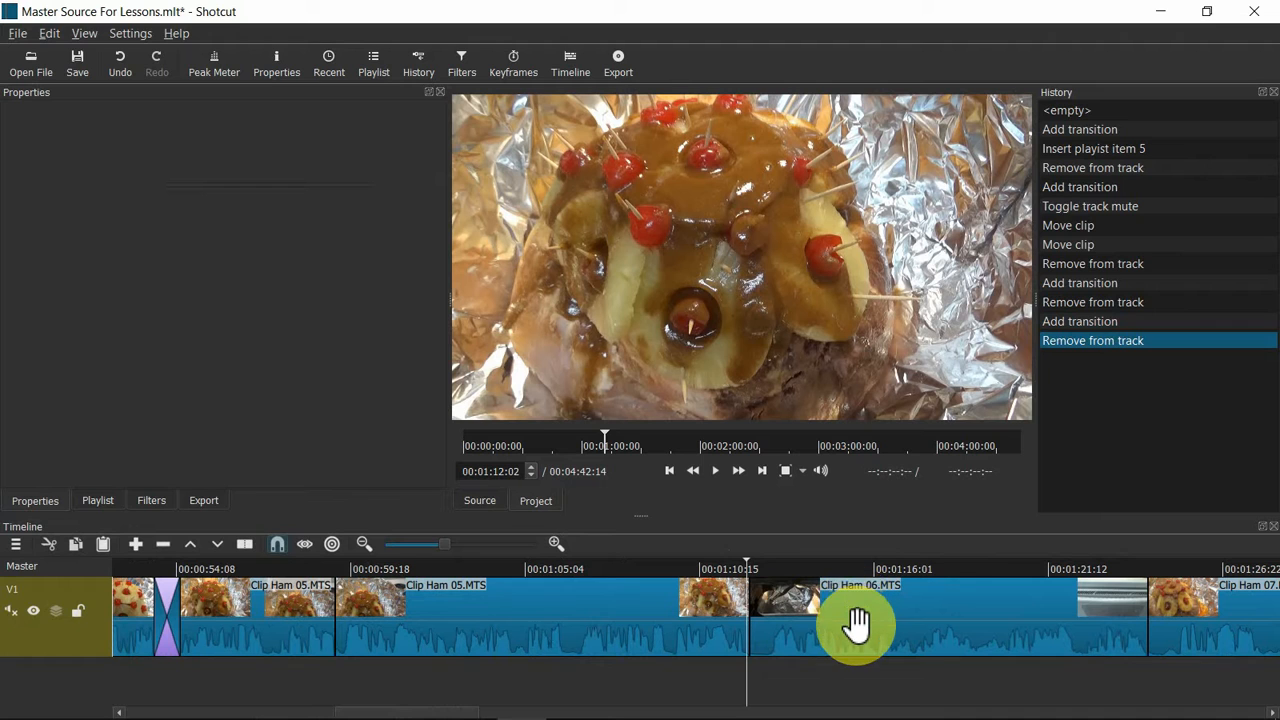
pyautogui.moveTo(830, 622); pyautogui.dragTo(804, 630)
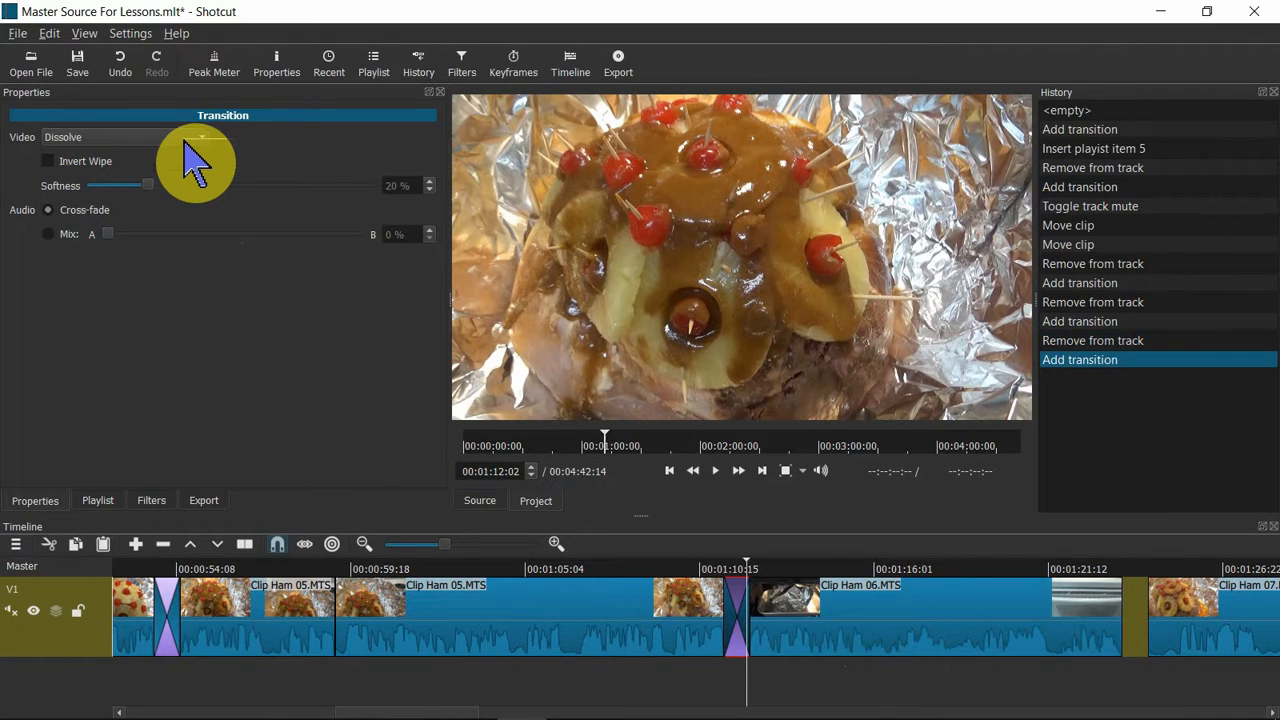
pyautogui.click(185, 138)
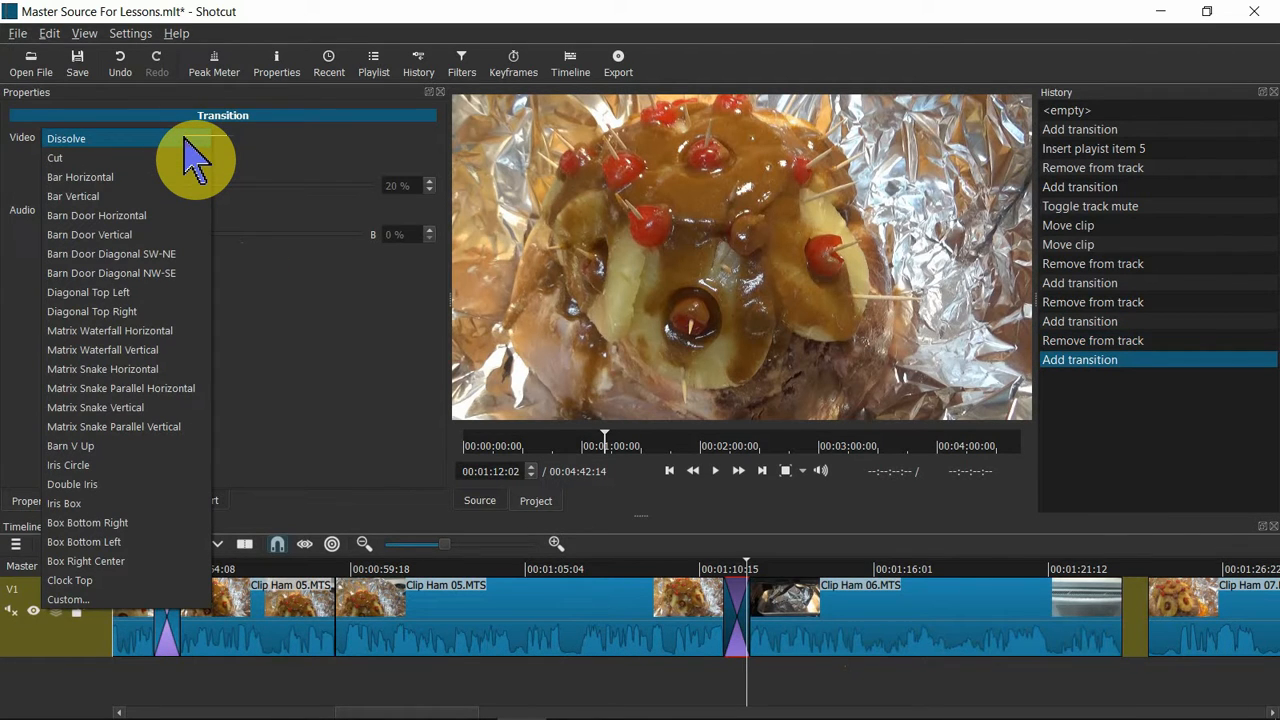
pyautogui.click(130, 522)
# Play the Box Bottom Right transition twice, and remove the gap between Clip Ham 06.MTS and Clip Ham 07.MTS.
pyautogui.press('space')
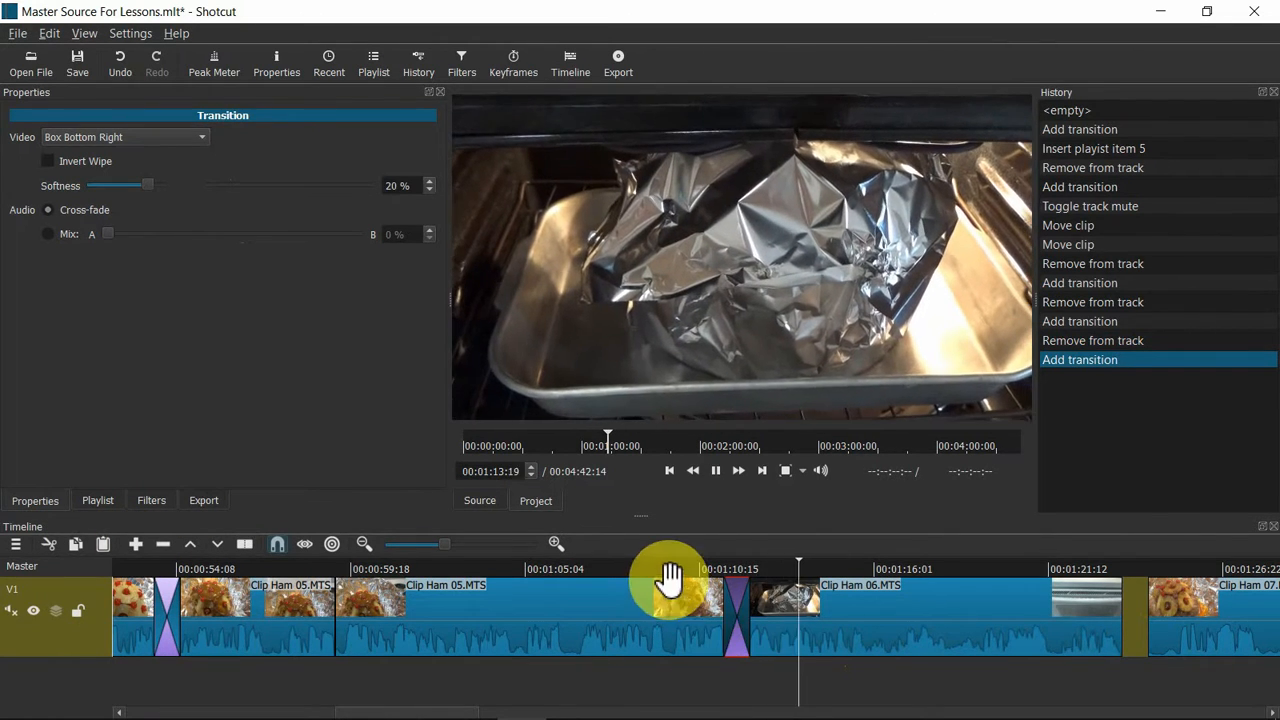
pyautogui.click(657, 585)
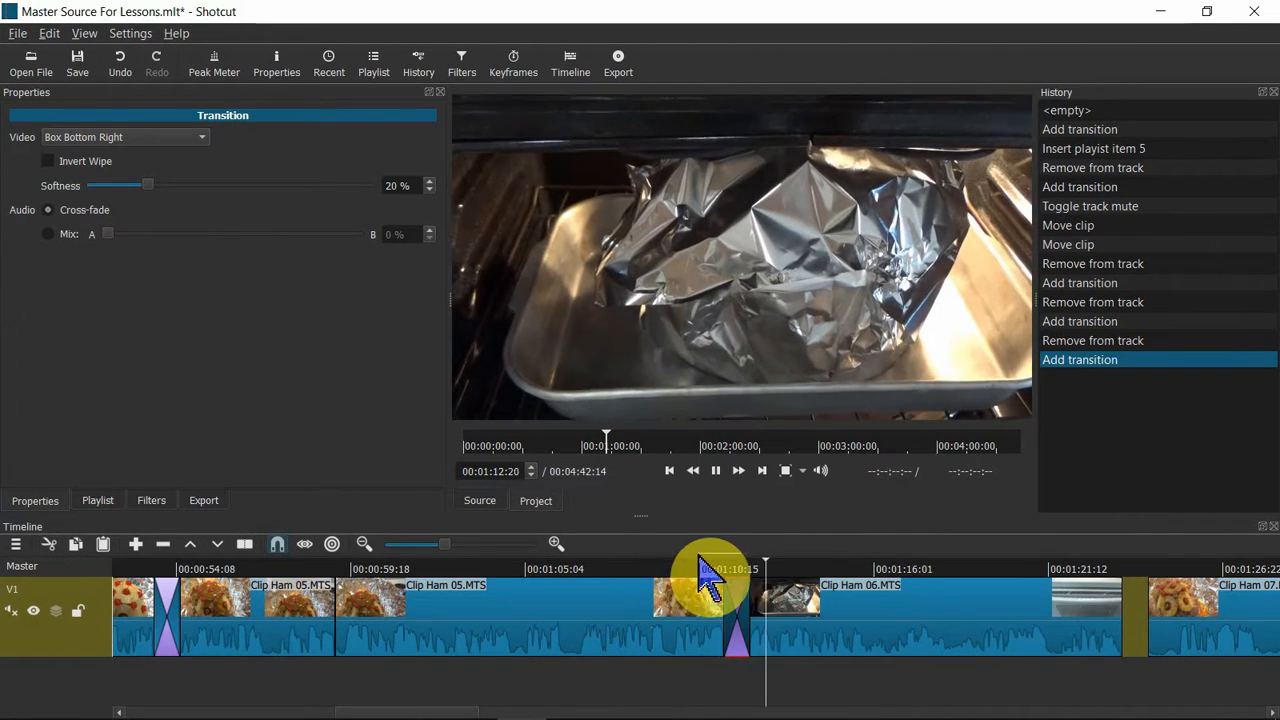
pyautogui.press('space')
pyautogui.moveTo(1143, 617); pyautogui.dragTo(1157, 614)
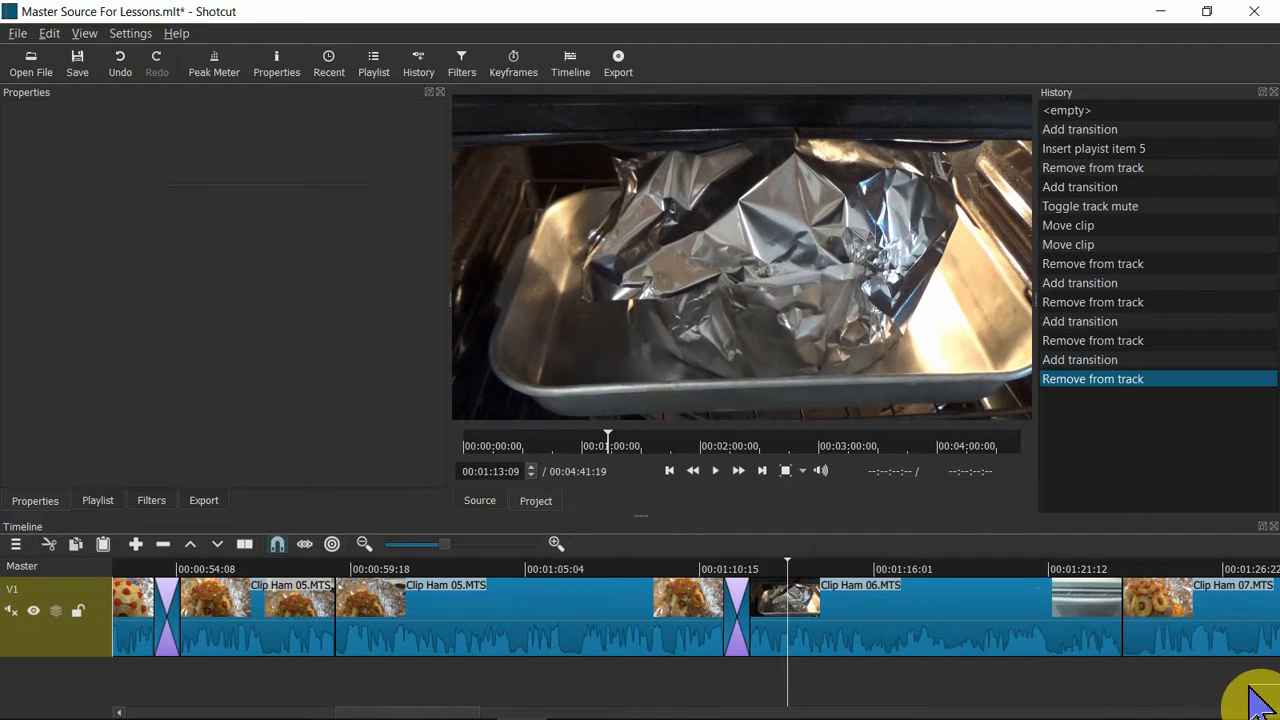
# Overlap Clip Ham 07.MTS slightly onto the end of Clip Ham 06.MTS and set the video transition to Box Right Center.
pyautogui.scroll(-5, 497, 590)
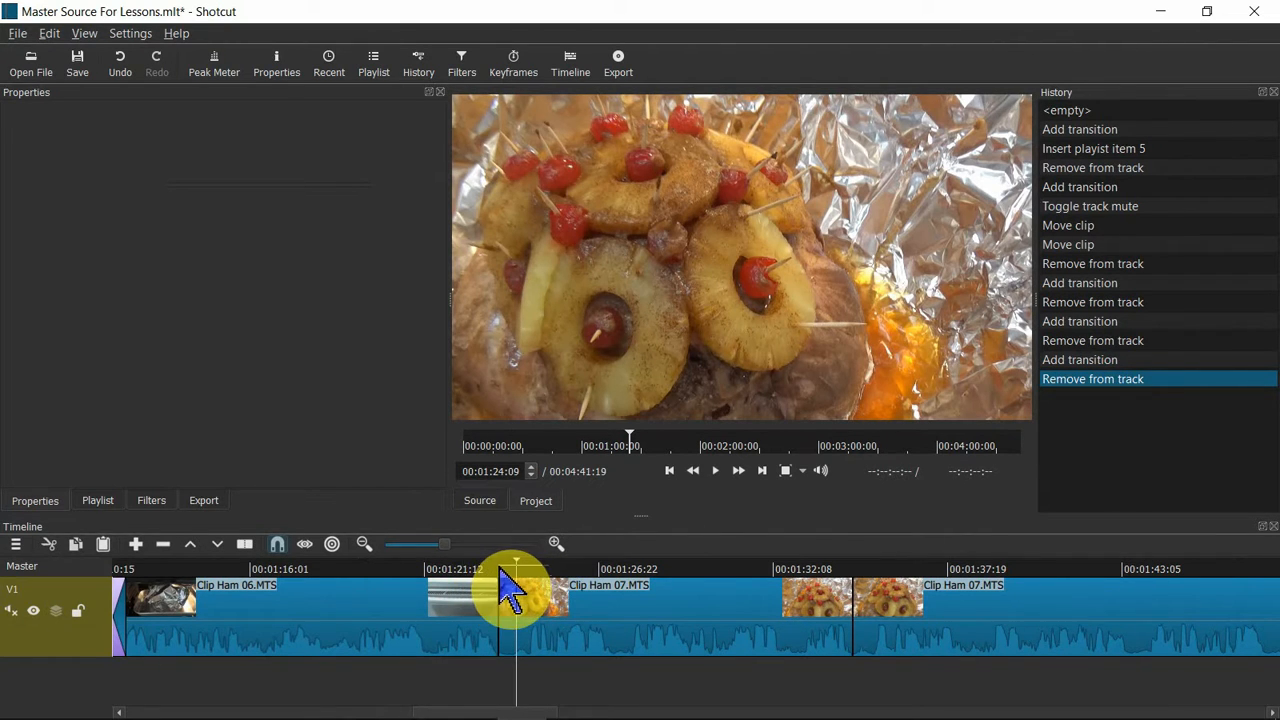
pyautogui.click(499, 585)
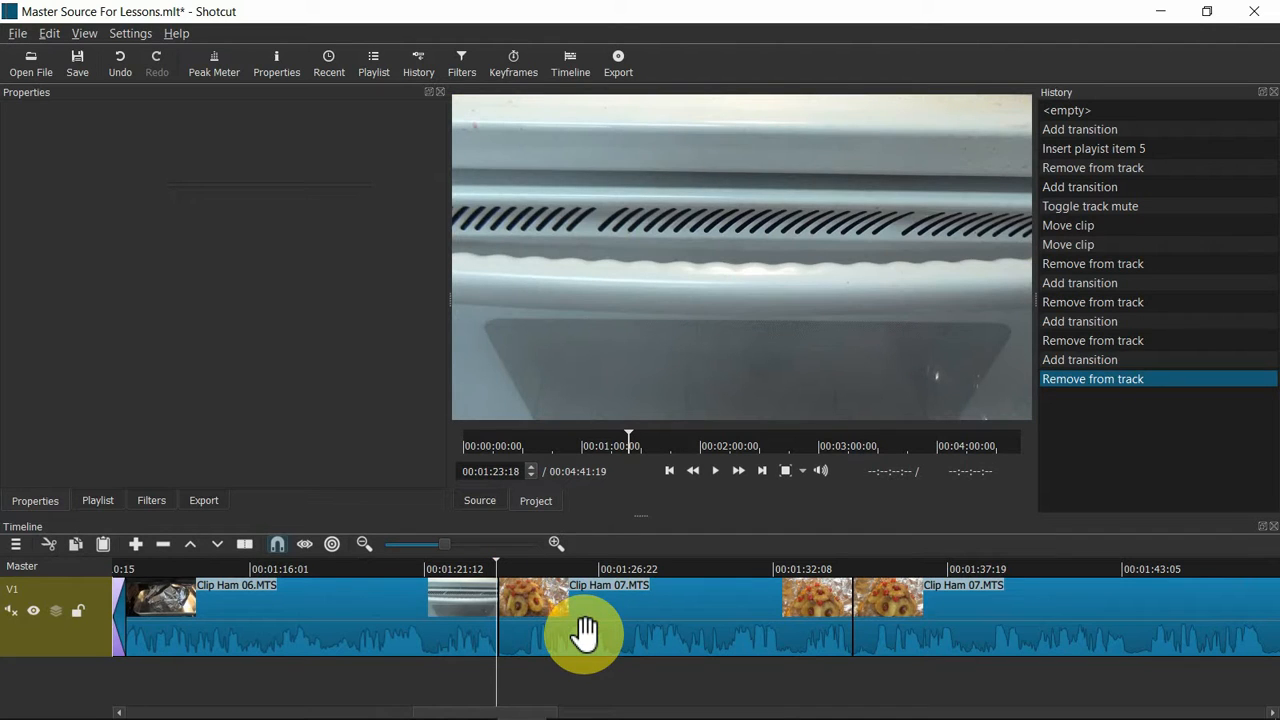
pyautogui.moveTo(572, 630)
pyautogui.mouseDown()
pyautogui.moveTo(566, 655)
pyautogui.moveTo(550, 636)
pyautogui.mouseUp()
pyautogui.click(190, 137)
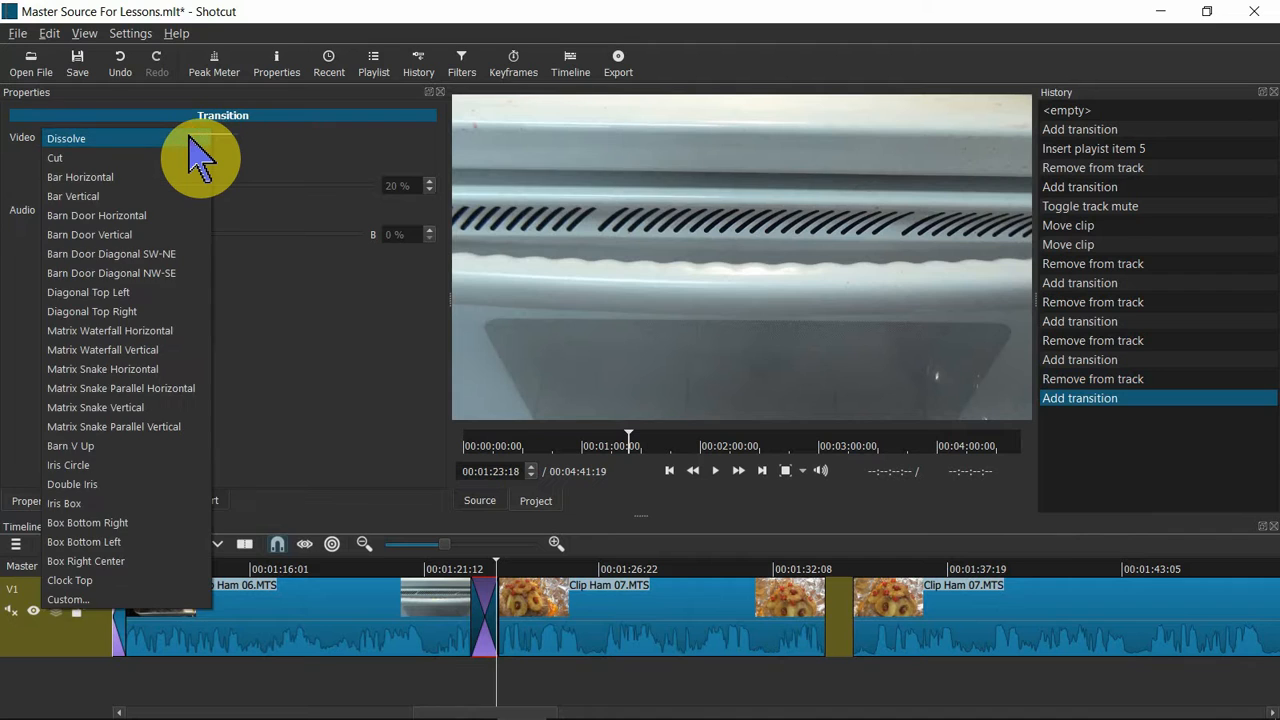
pyautogui.click(190, 561)
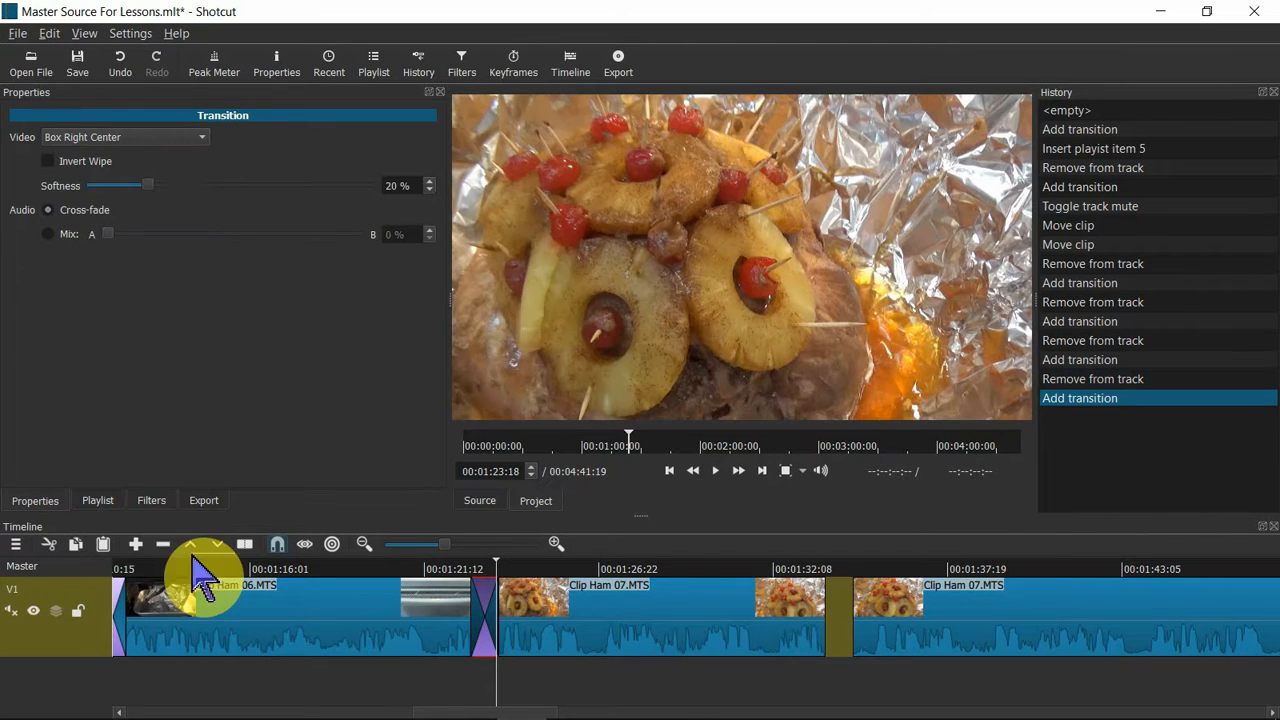
# Play the Box Right Center transition twice, and remove the gap between the two Clip Ham 07.MTS segments.
pyautogui.click(441, 568)
pyautogui.press('space')
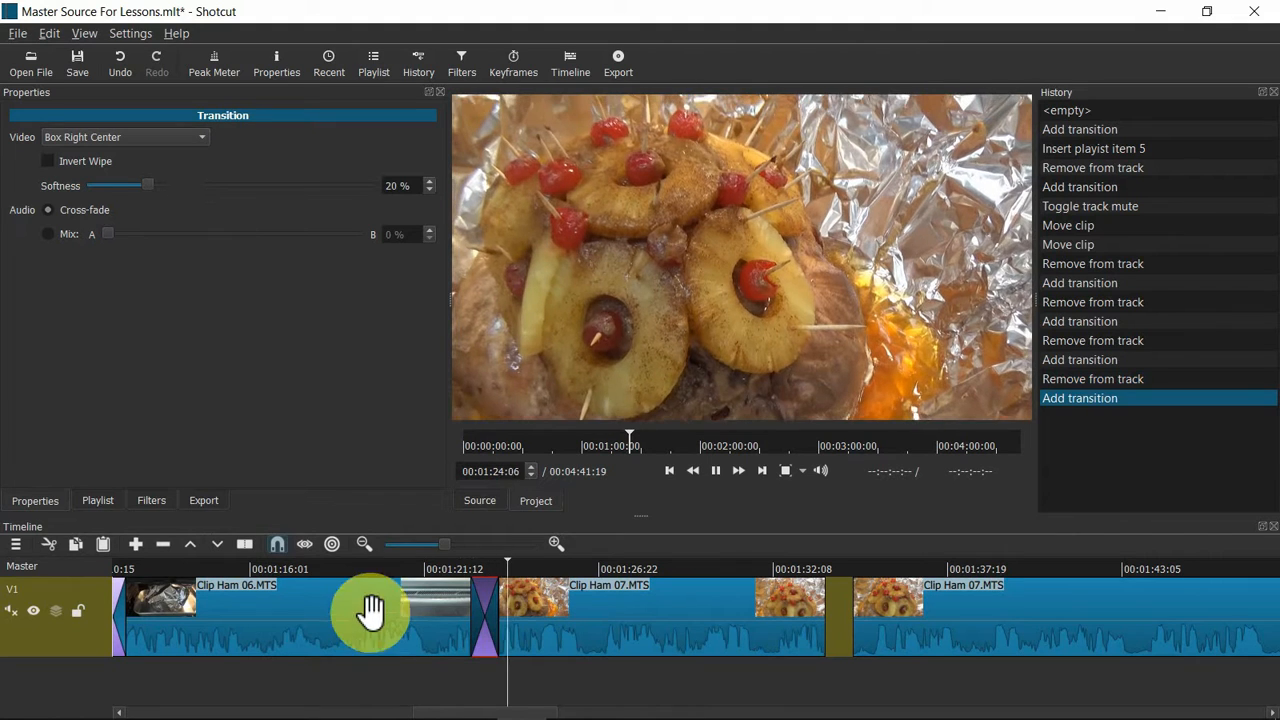
pyautogui.click(428, 570)
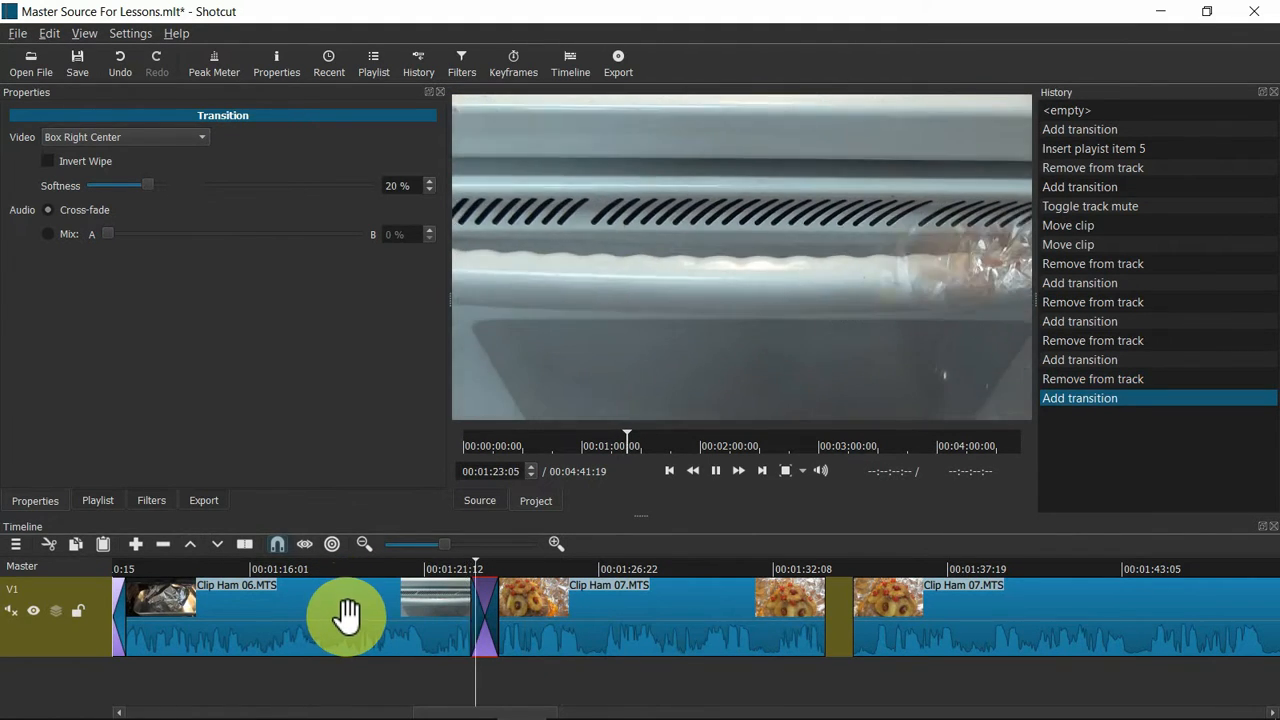
pyautogui.press('space')
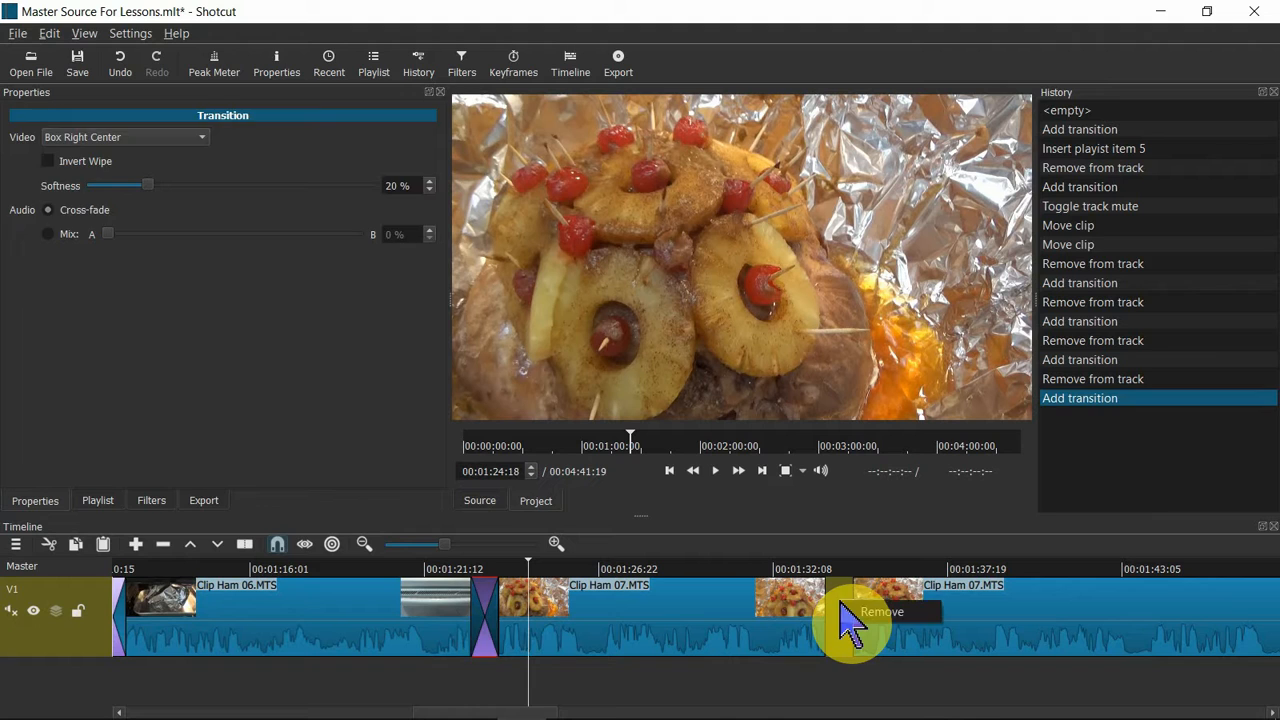
pyautogui.press('Delete')
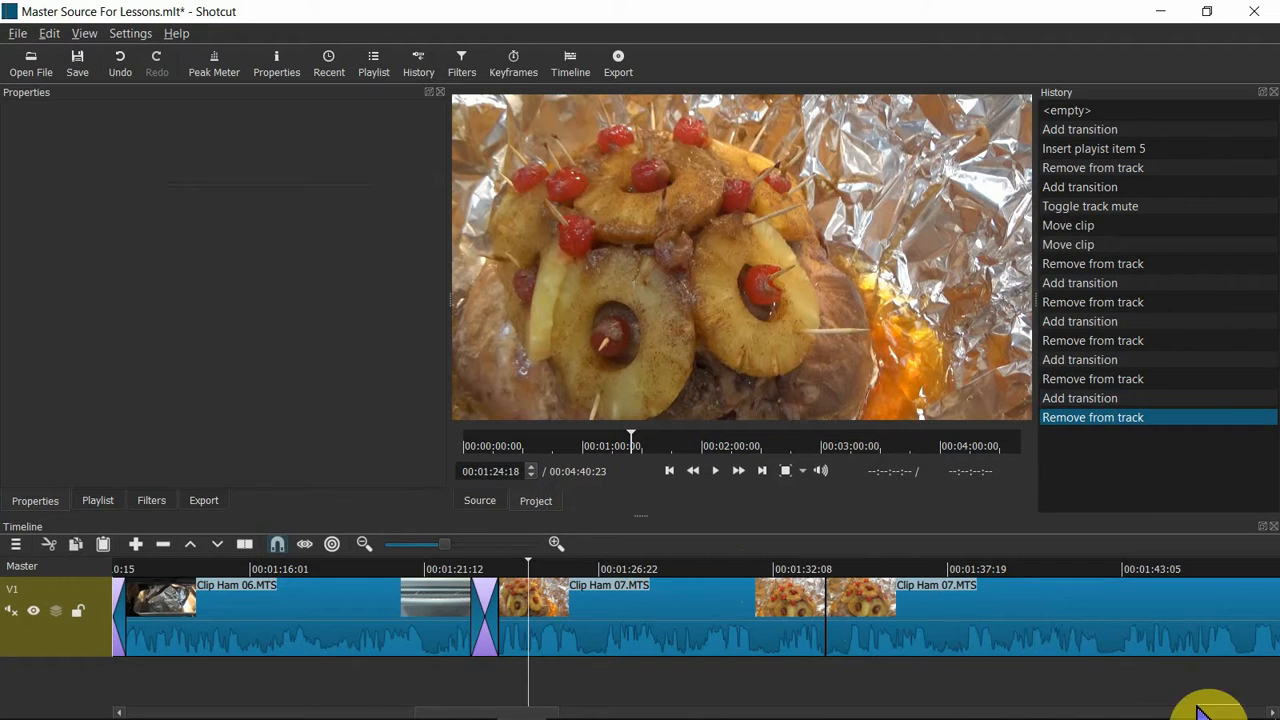
# Overlap Clip Ham 08.MTS about 22 frames onto the end of Clip Ham 07.MTS and set the video transition to Iris Circle.
pyautogui.moveTo(1256, 712)
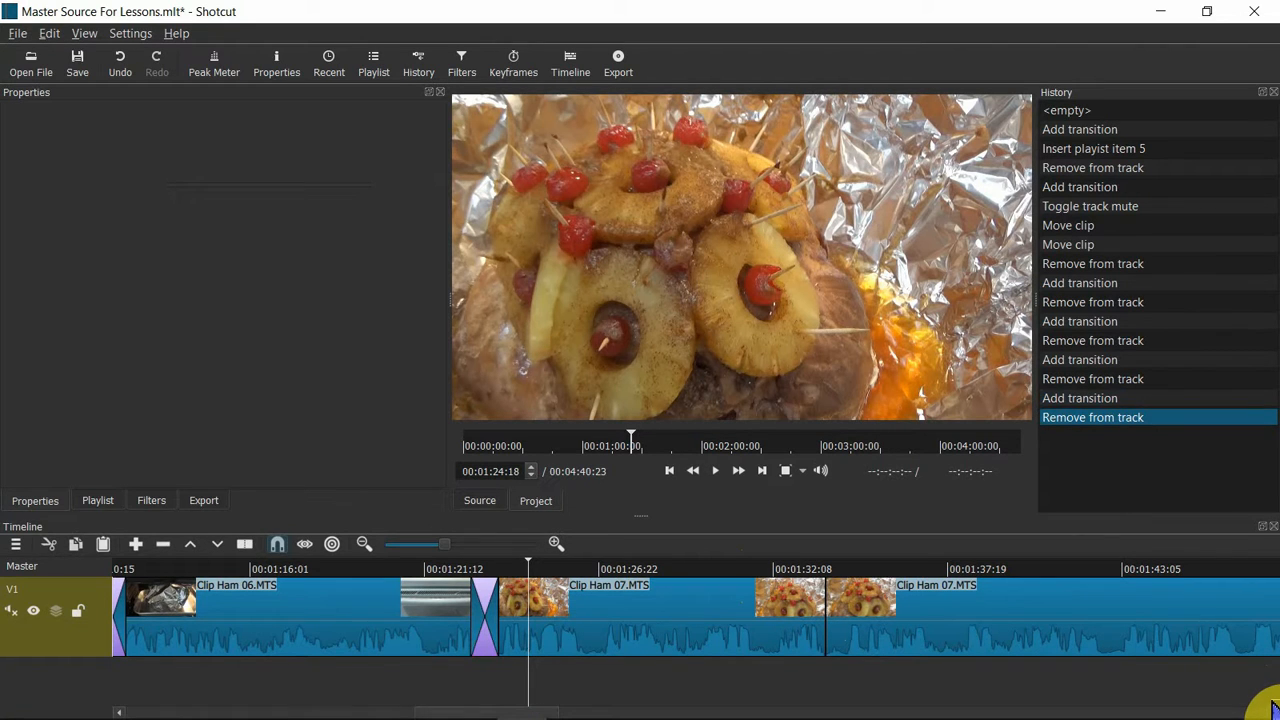
pyautogui.hscroll(5, 662, 610)
pyautogui.click(662, 570)
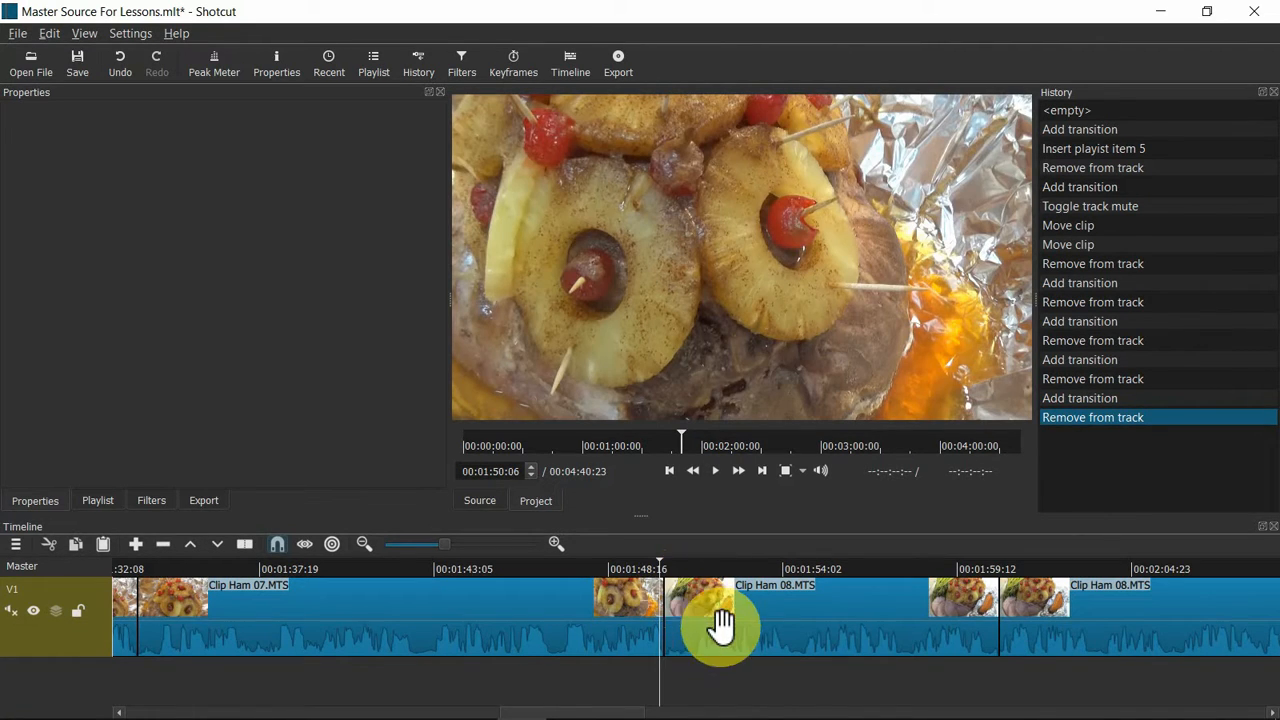
pyautogui.moveTo(757, 635); pyautogui.dragTo(728, 650)
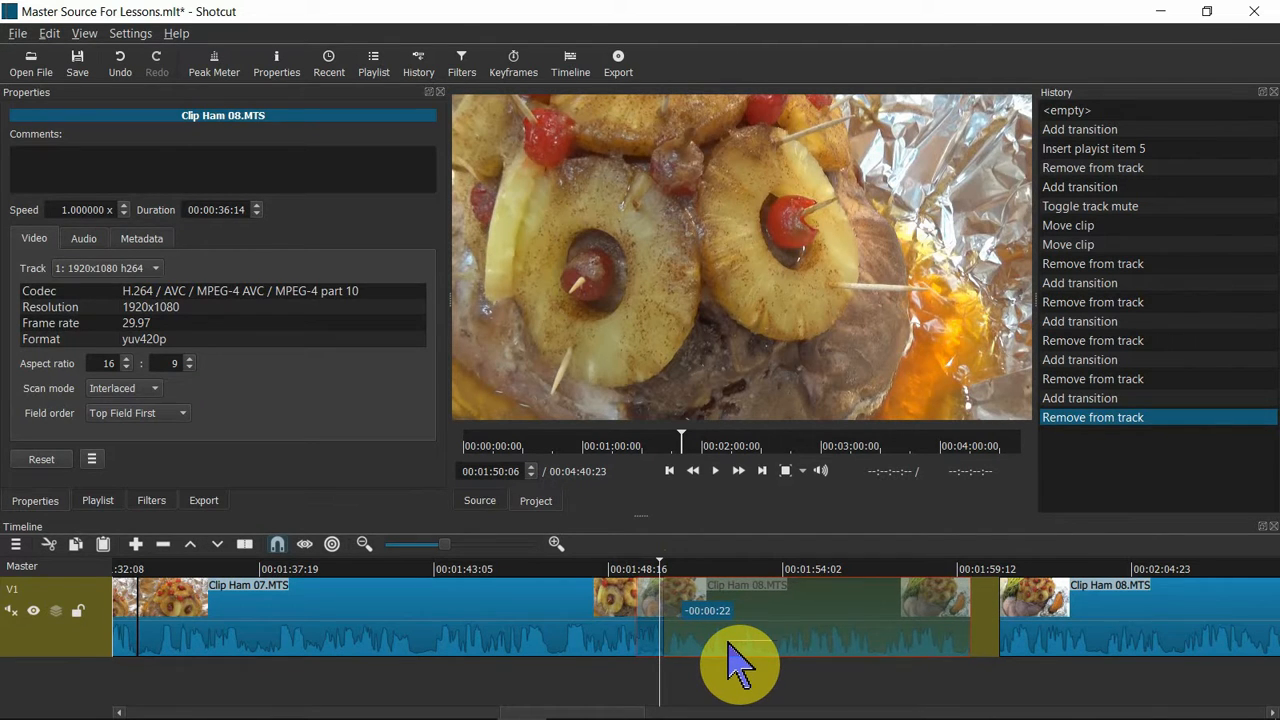
pyautogui.moveTo(728, 645); pyautogui.dragTo(445, 545)
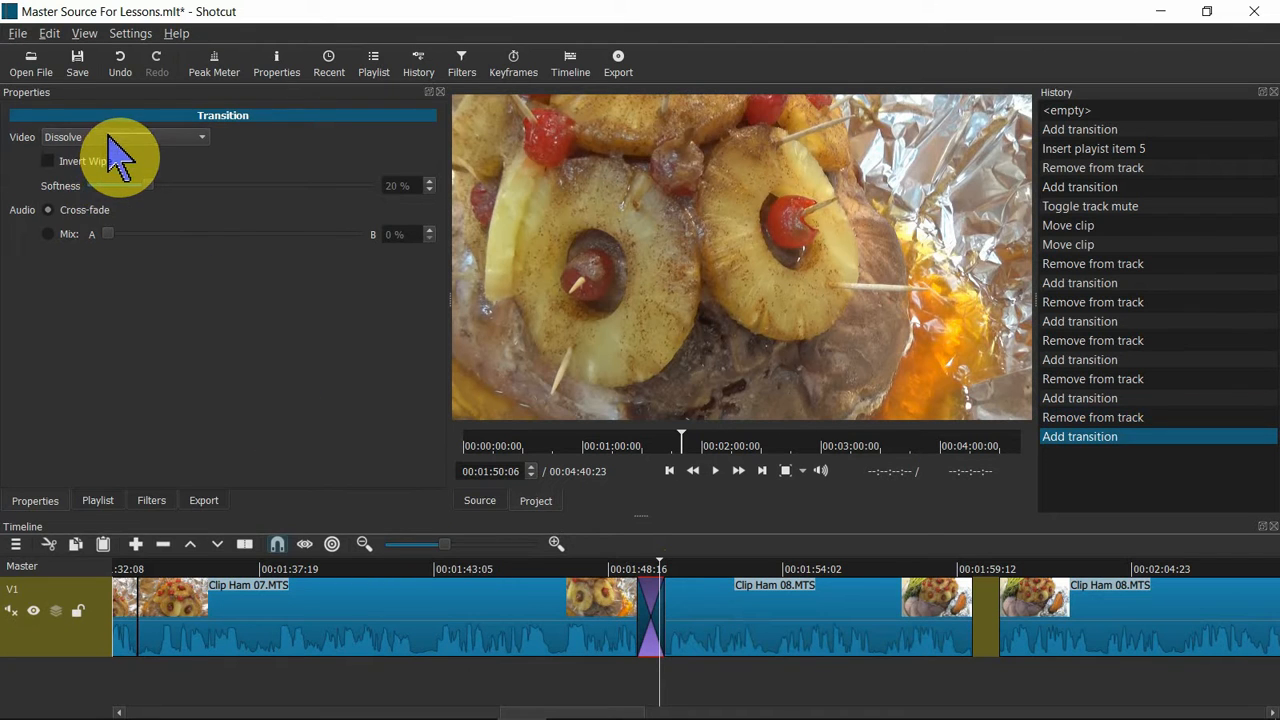
pyautogui.click(110, 140)
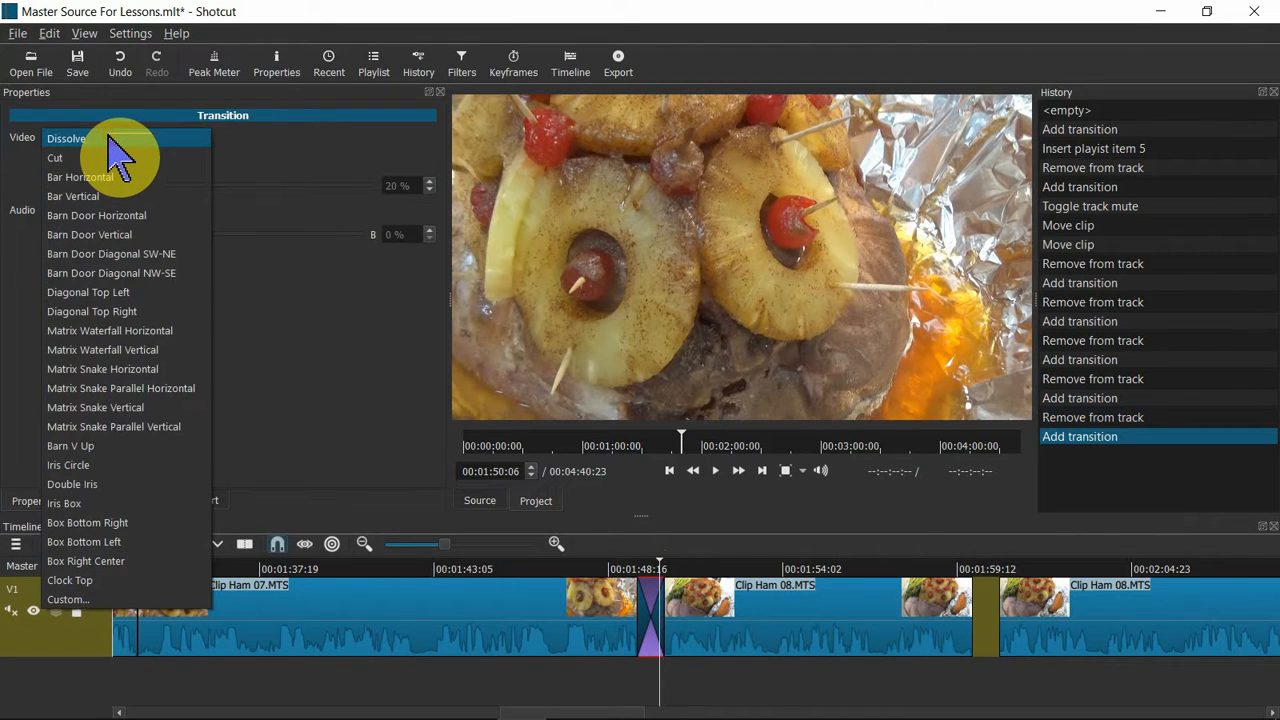
pyautogui.click(105, 466)
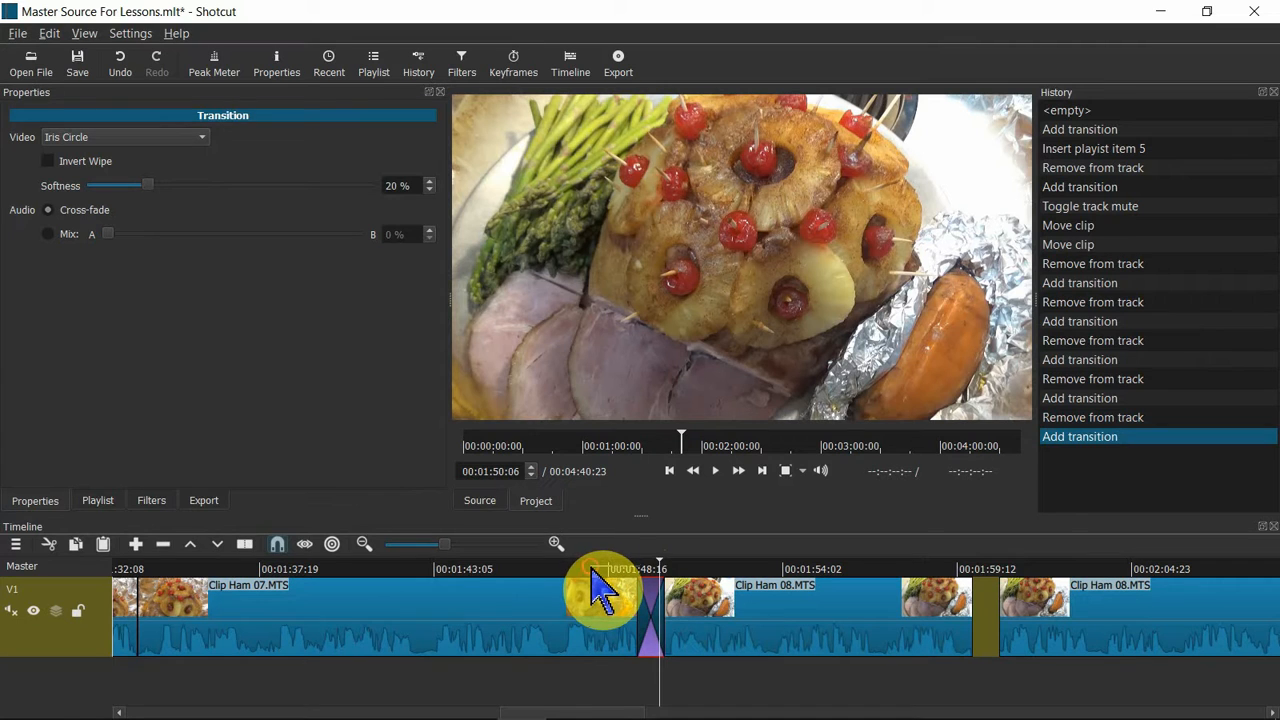
# Play the Iris Circle transition twice, and remove the gap between the two Clip Ham 08.MTS segments.
pyautogui.press('space')
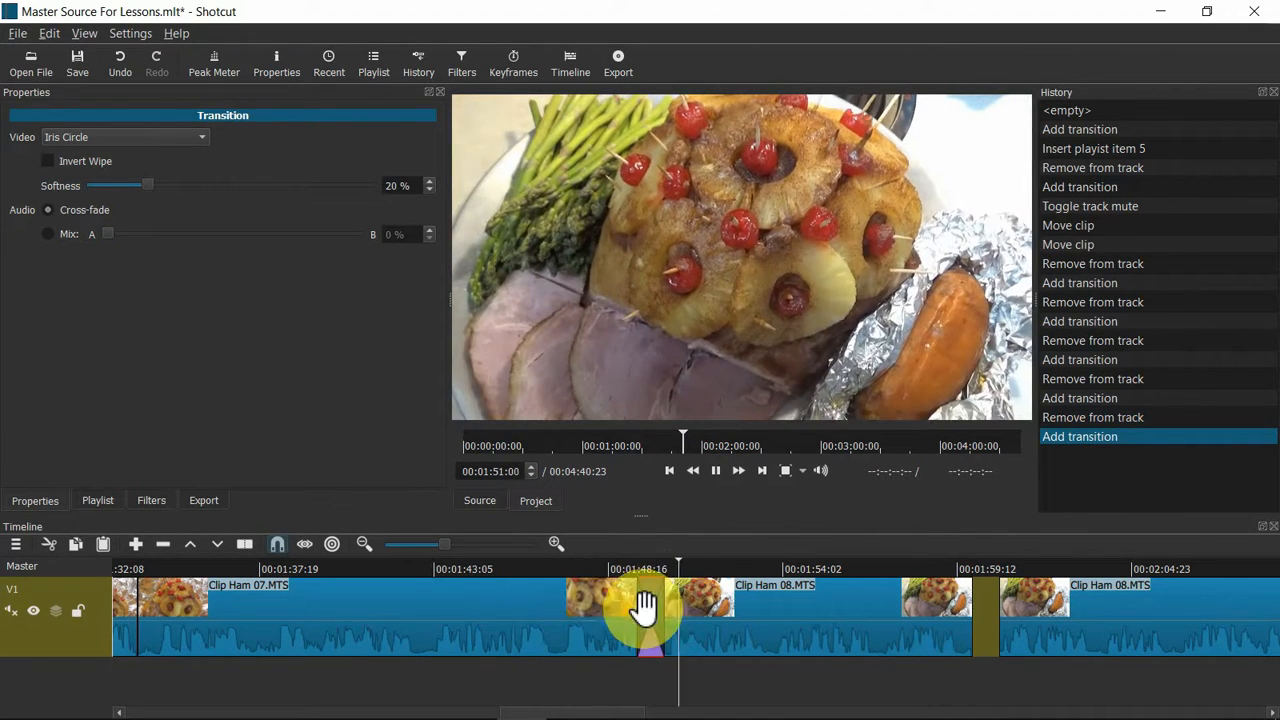
pyautogui.click(596, 580)
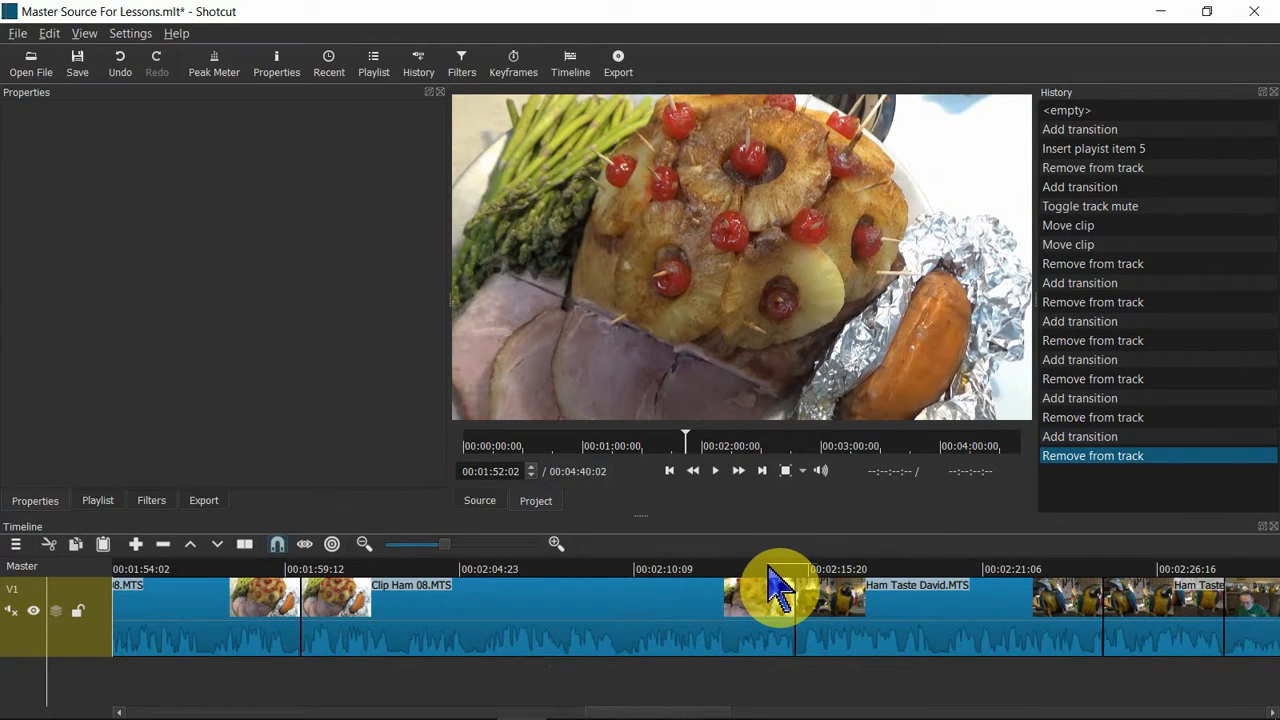
# Overlap the first Ham Taste clip slightly onto the end of Clip Ham 08.MTS and set the video transition to Clock Top.
pyautogui.click(818, 569)
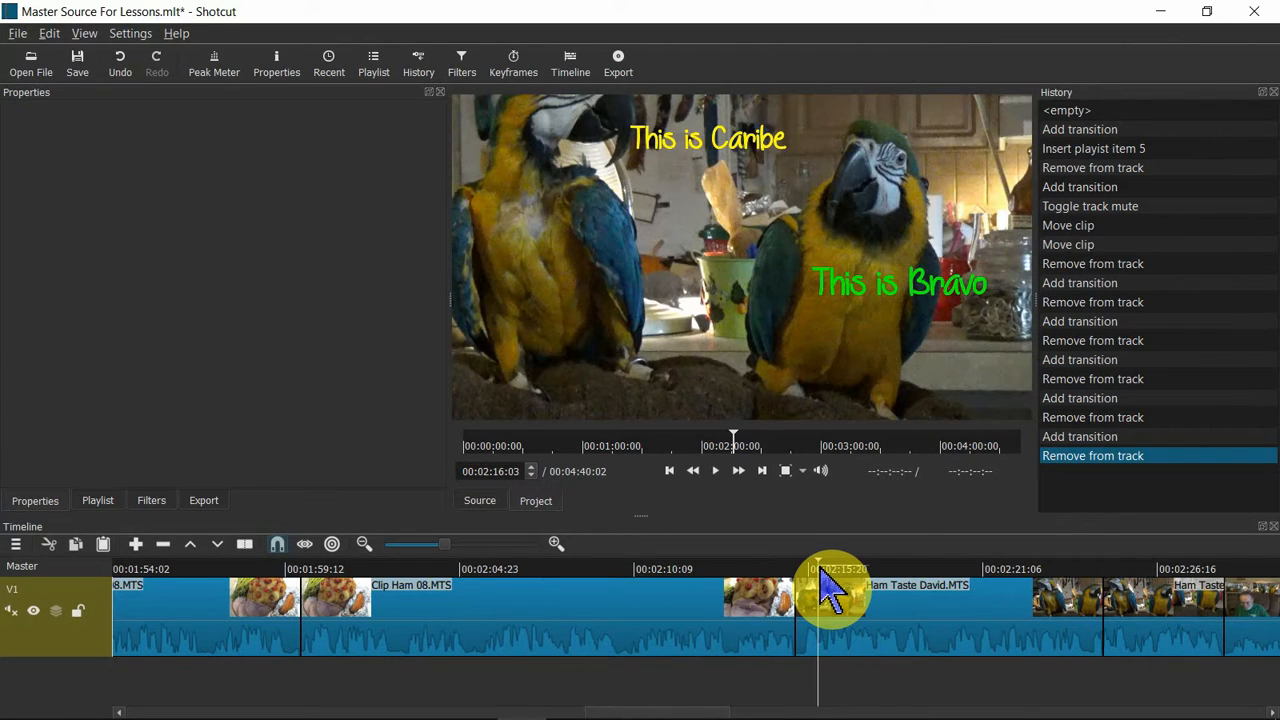
pyautogui.click(917, 621)
pyautogui.moveTo(910, 645); pyautogui.dragTo(885, 648)
pyautogui.moveTo(878, 635); pyautogui.dragTo(872, 632)
pyautogui.click(140, 139)
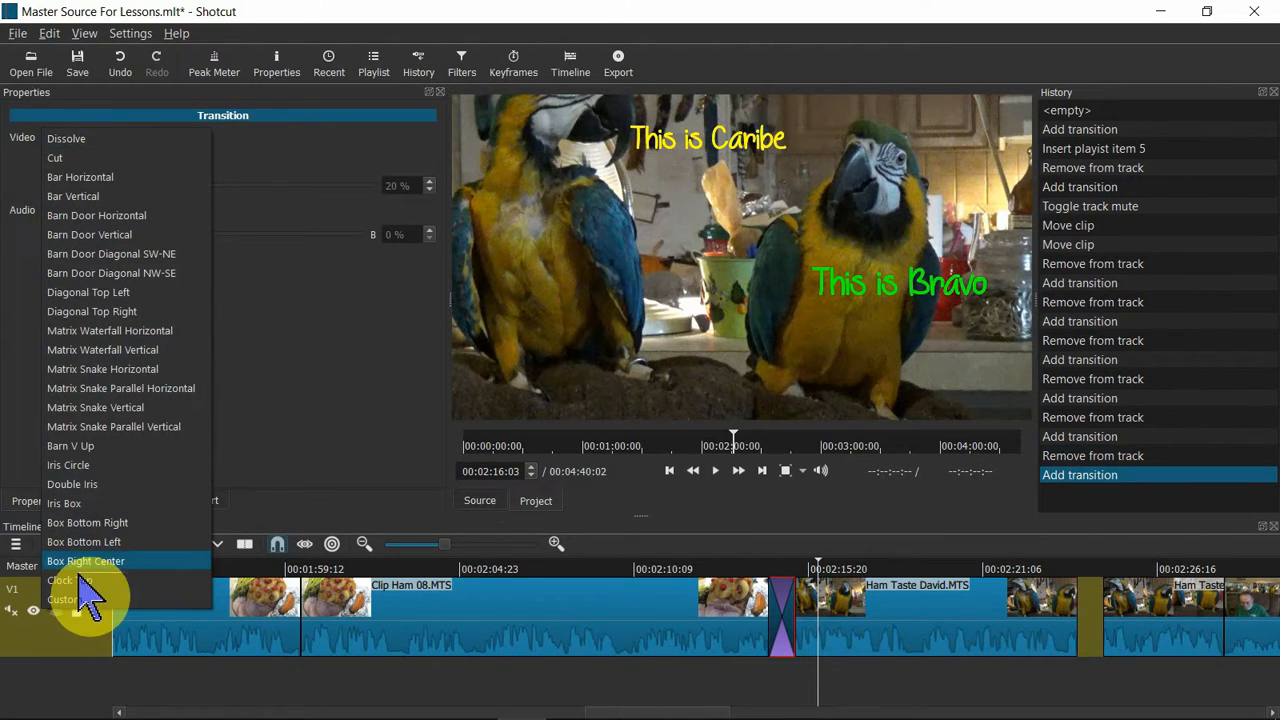
pyautogui.click(70, 580)
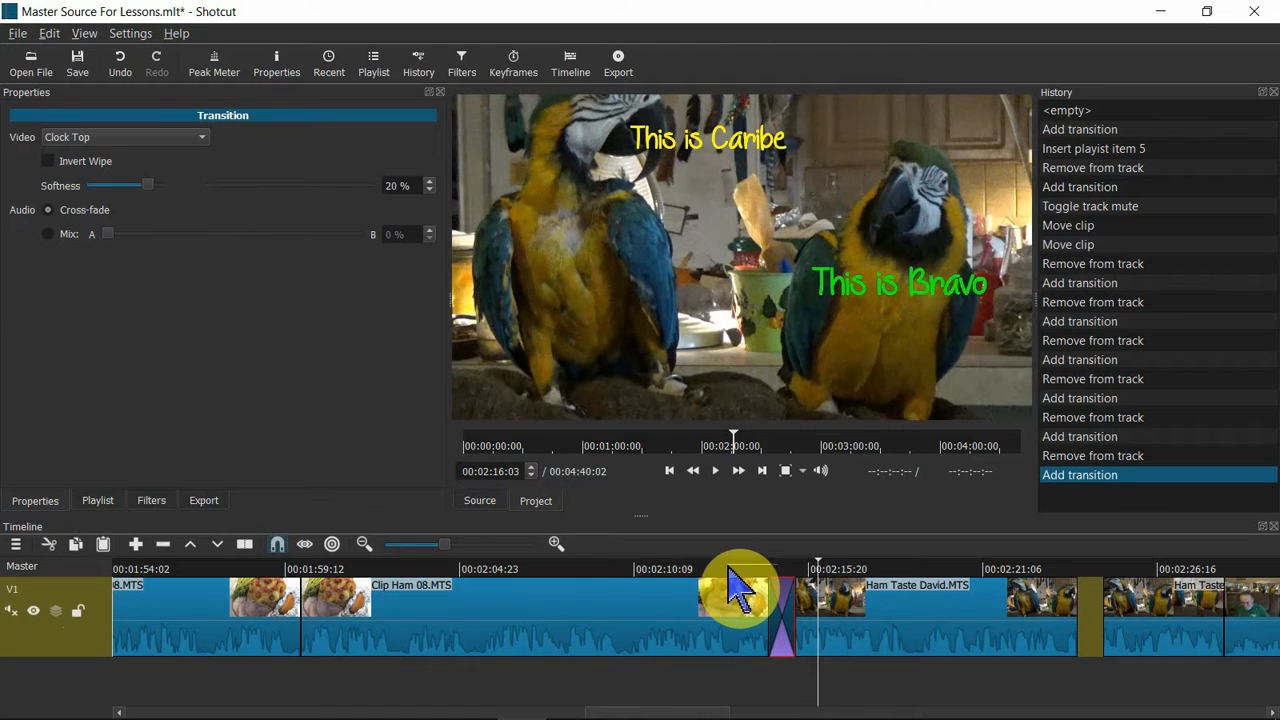
# Play the Clock Top transition twice, and remove the gap between the first two Ham Taste segments.
pyautogui.press('space')
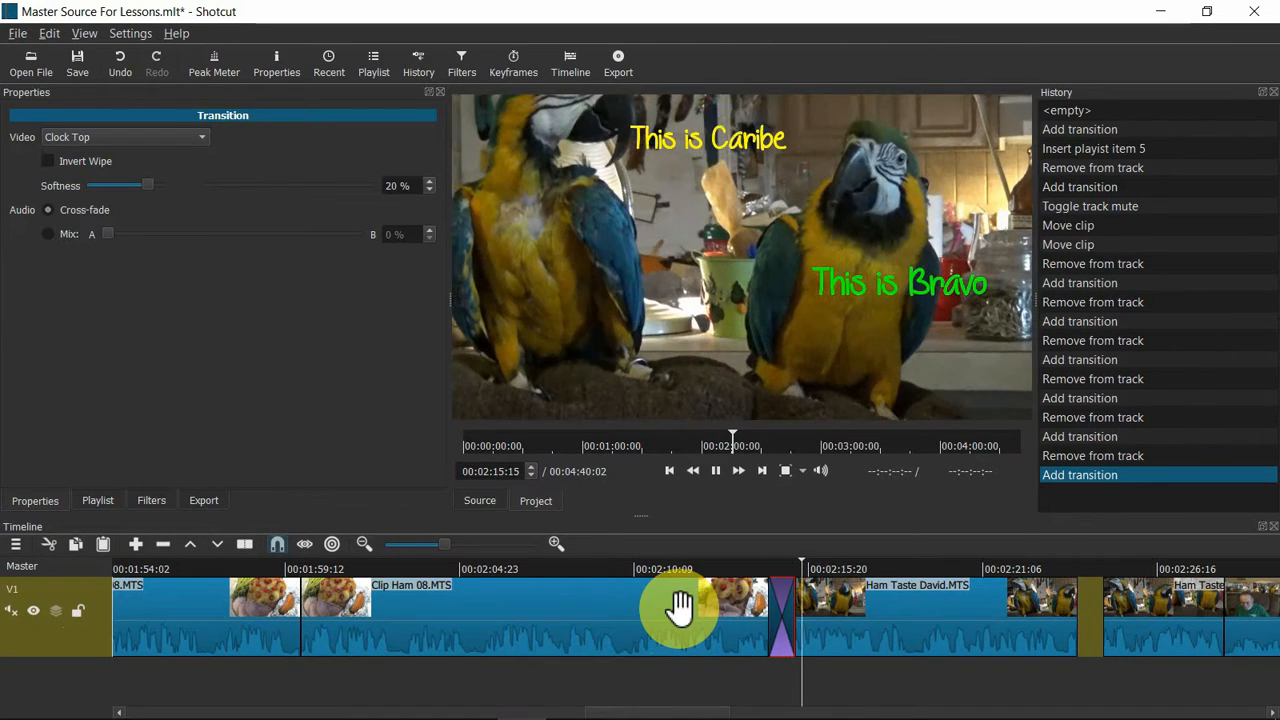
pyautogui.click(712, 570)
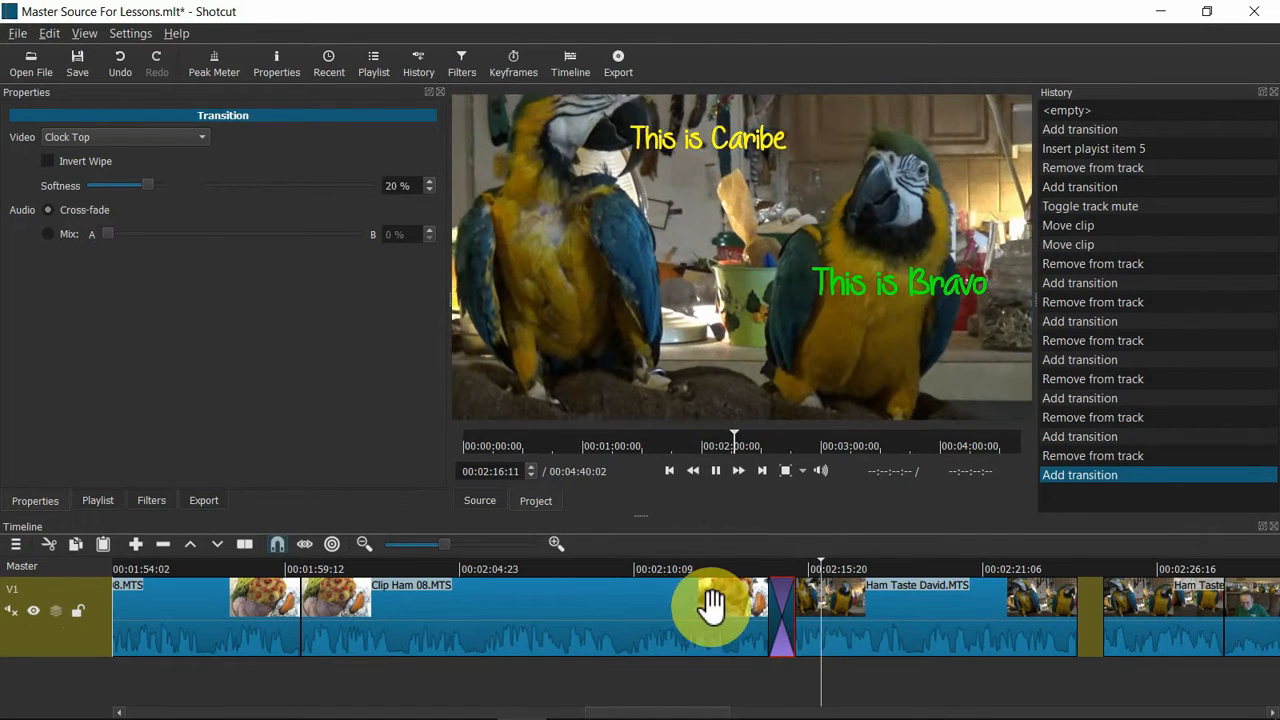
pyautogui.press('space')
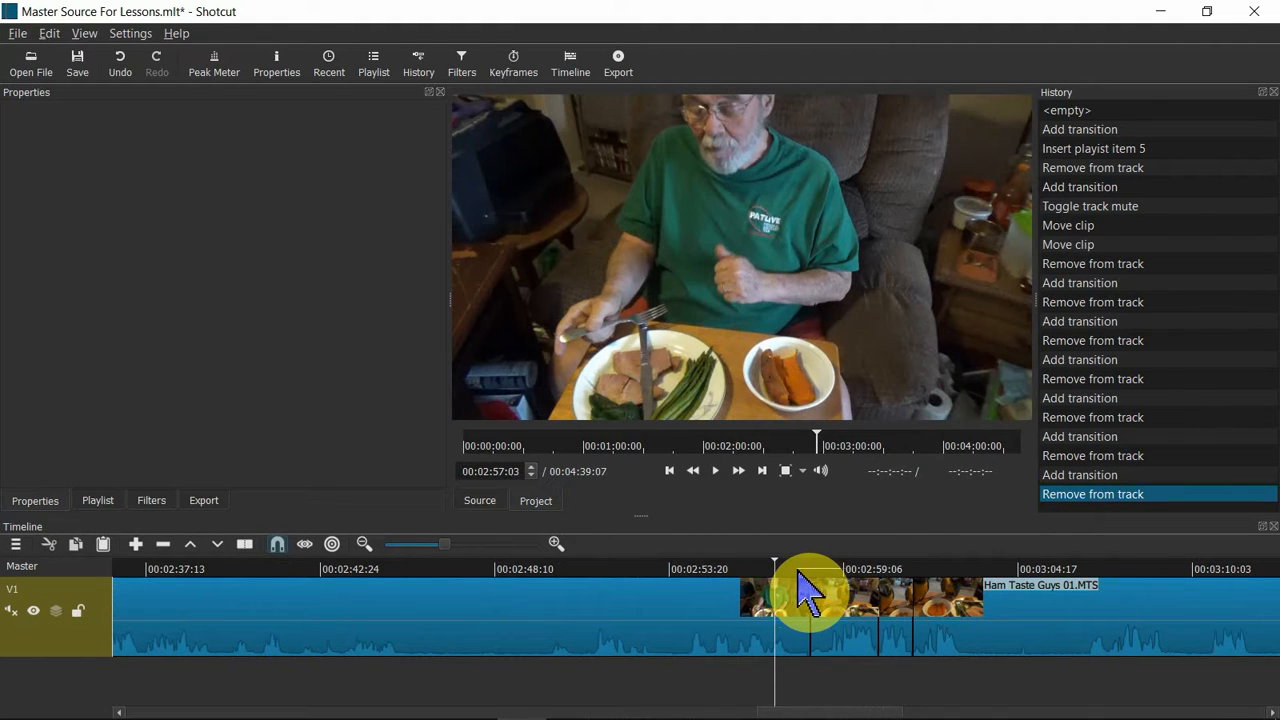
# Overlap the short clip starting near 00:02:58 slightly onto the end of the clip before it and set the video transition to Matrix Snake Vertical.
pyautogui.click(818, 574)
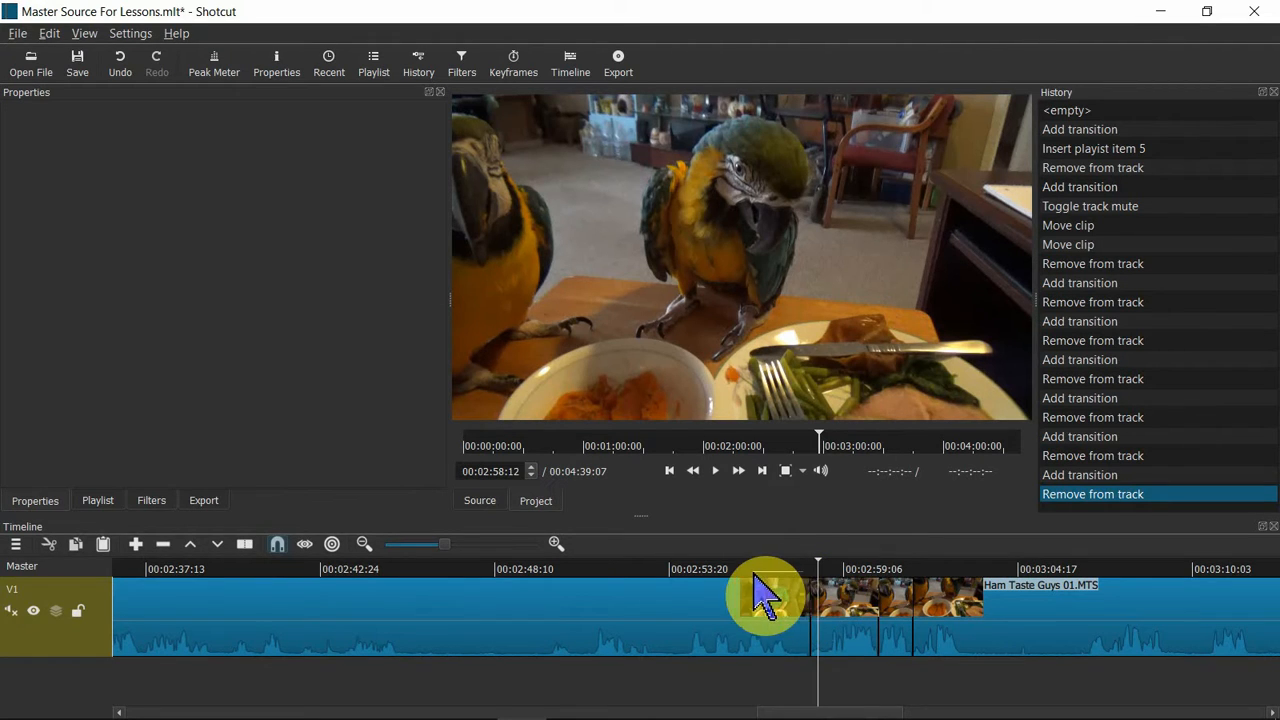
pyautogui.click(845, 625)
pyautogui.moveTo(845, 645); pyautogui.dragTo(838, 645)
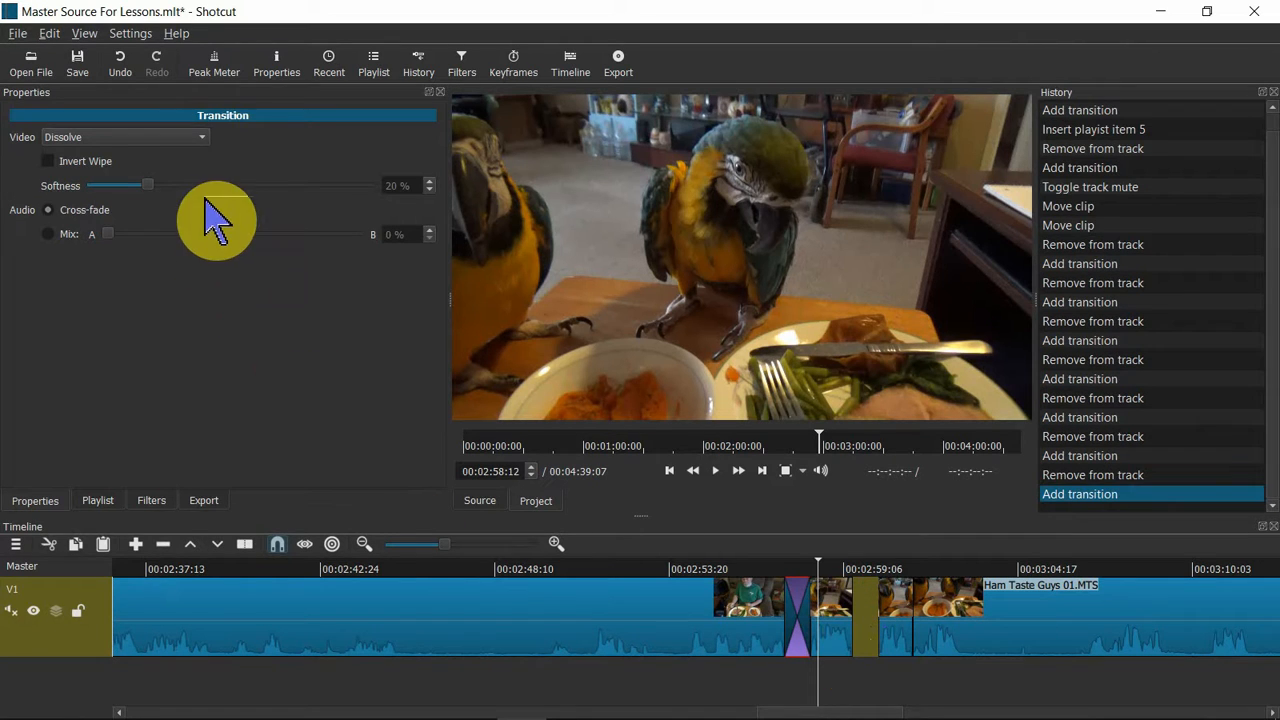
pyautogui.click(196, 137)
pyautogui.click(112, 414)
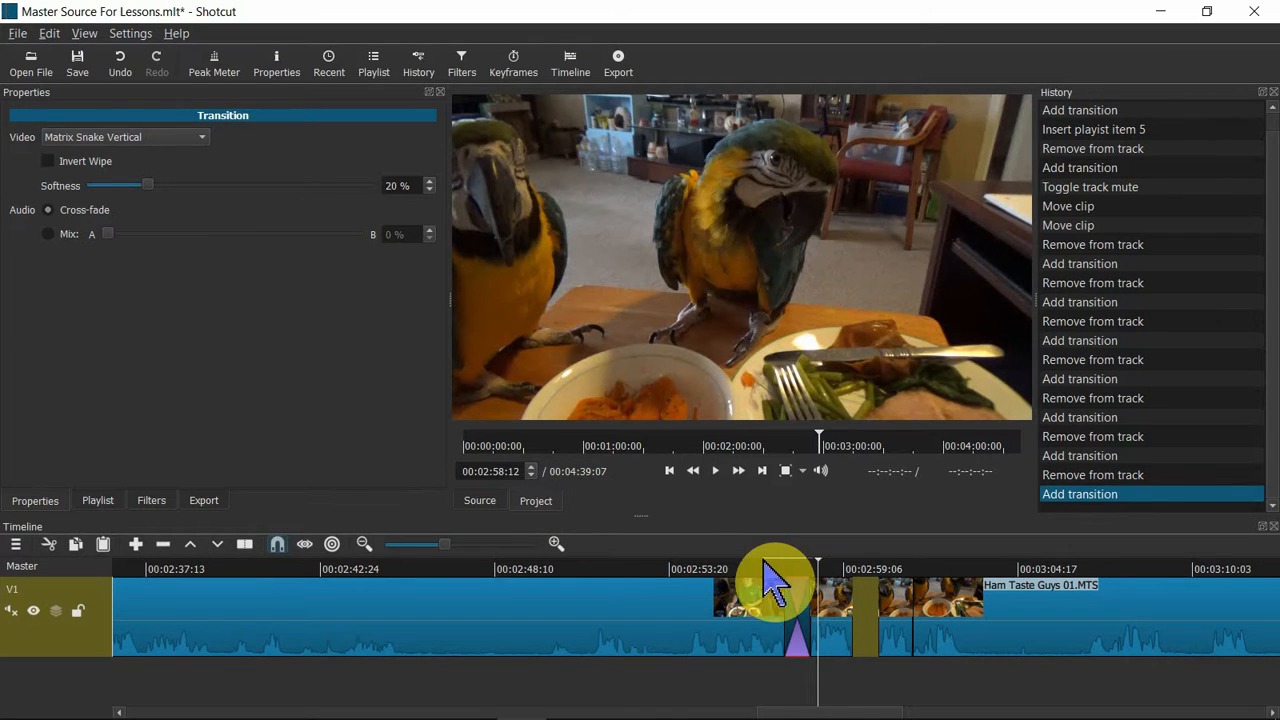
# Play the Matrix Snake Vertical transition twice, and undo the last removal from the track.
pyautogui.press('space')
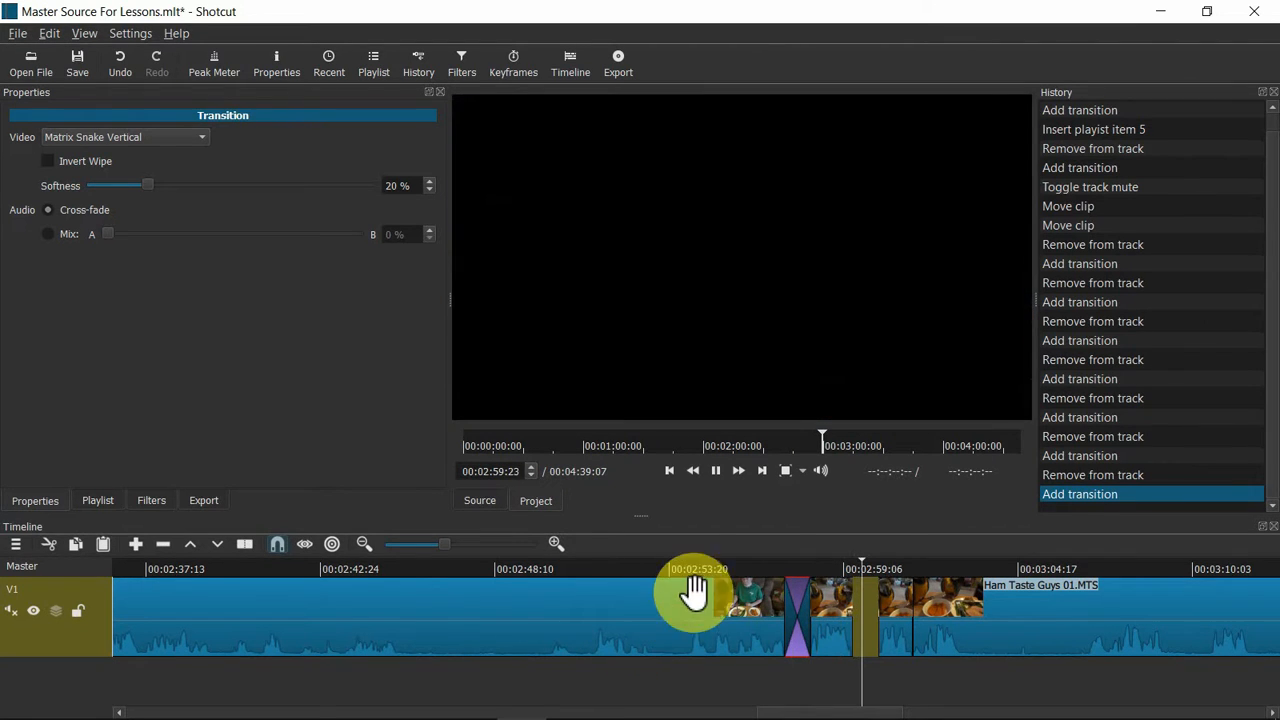
pyautogui.click(735, 595)
pyautogui.press('space')
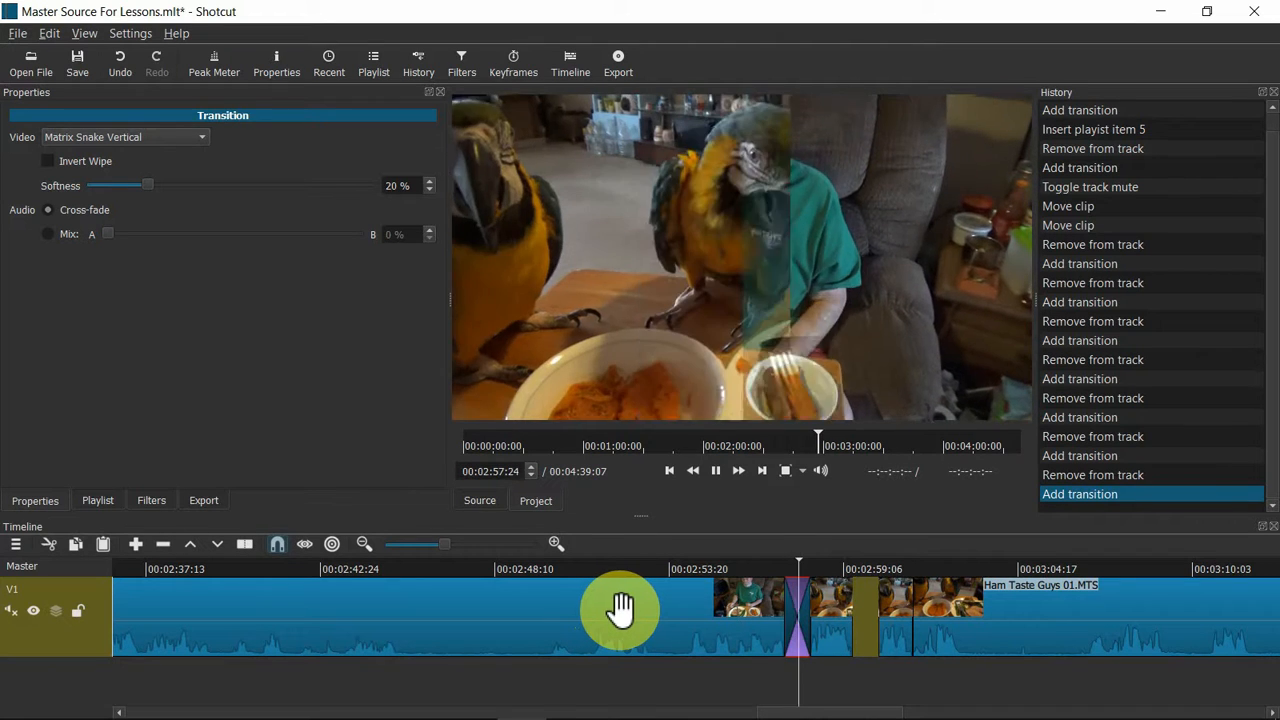
pyautogui.press('space')
pyautogui.press('Delete')
pyautogui.hotkey('ctrl', 'z')
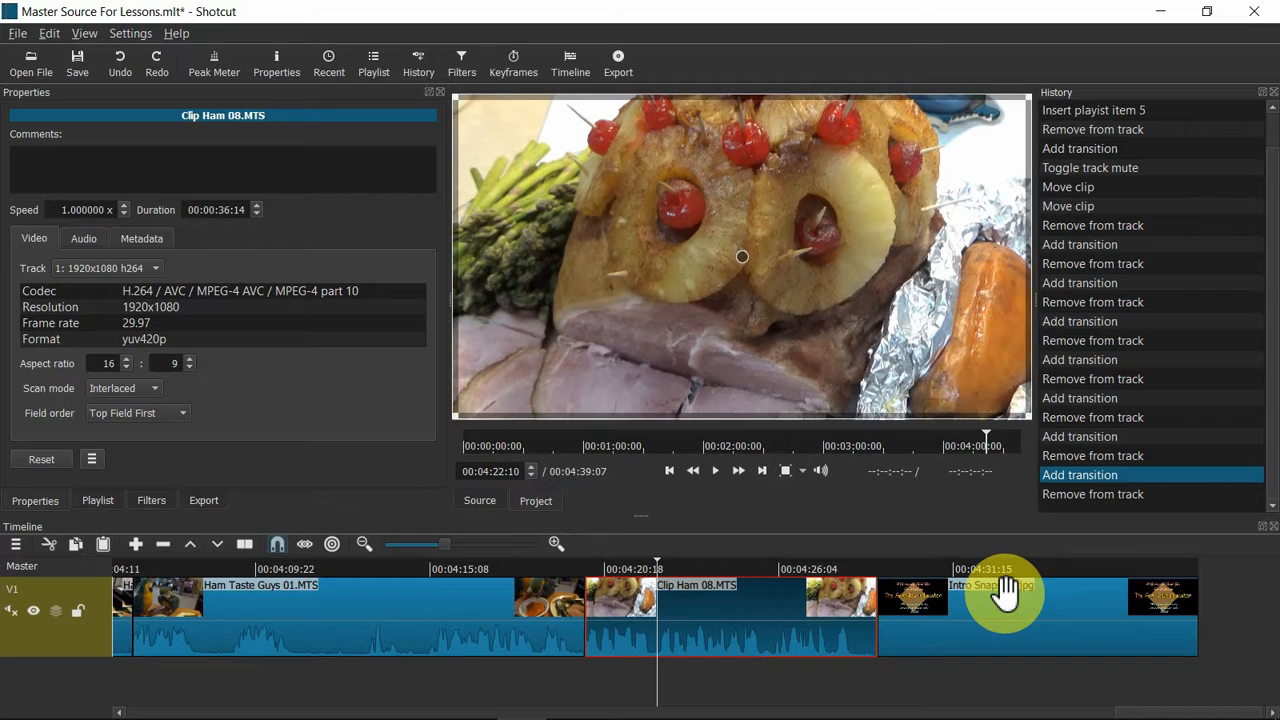
# Preview Intro Snapshot.jpg and the end of the last Clip Ham 08.MTS clip on the timeline.
pyautogui.click(1119, 578)
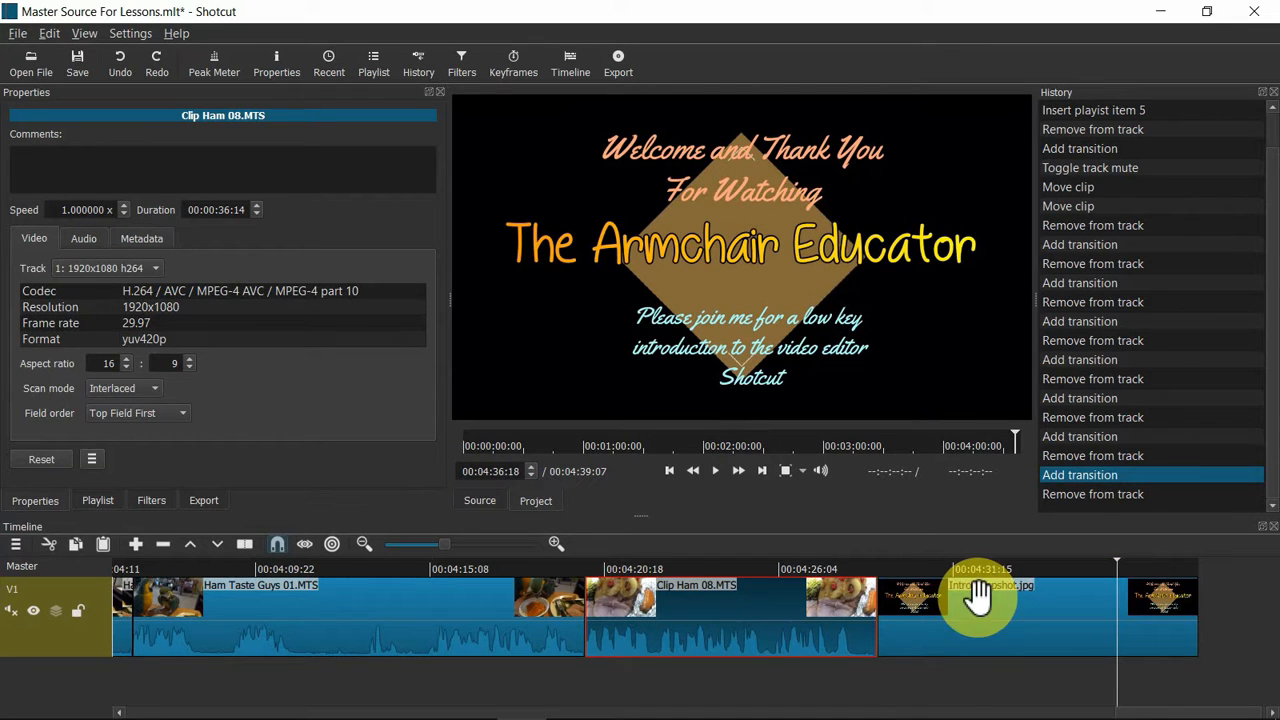
pyautogui.click(842, 578)
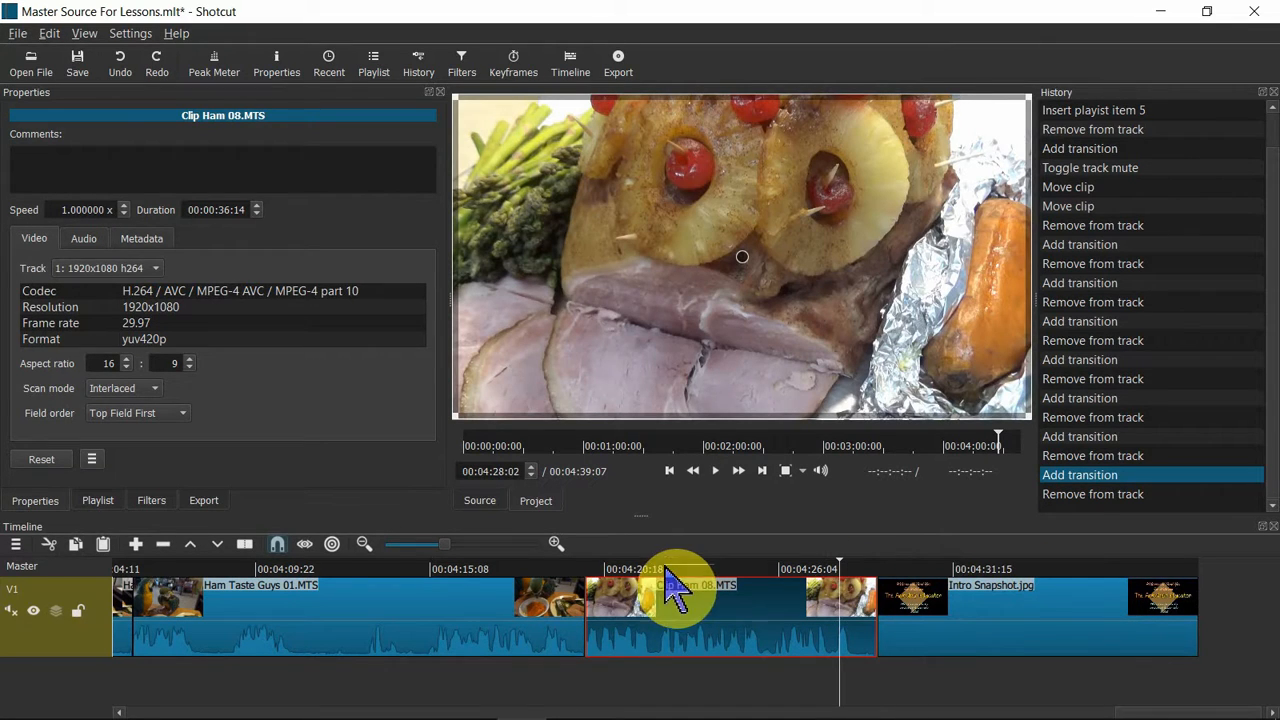
pyautogui.moveTo(255, 712)
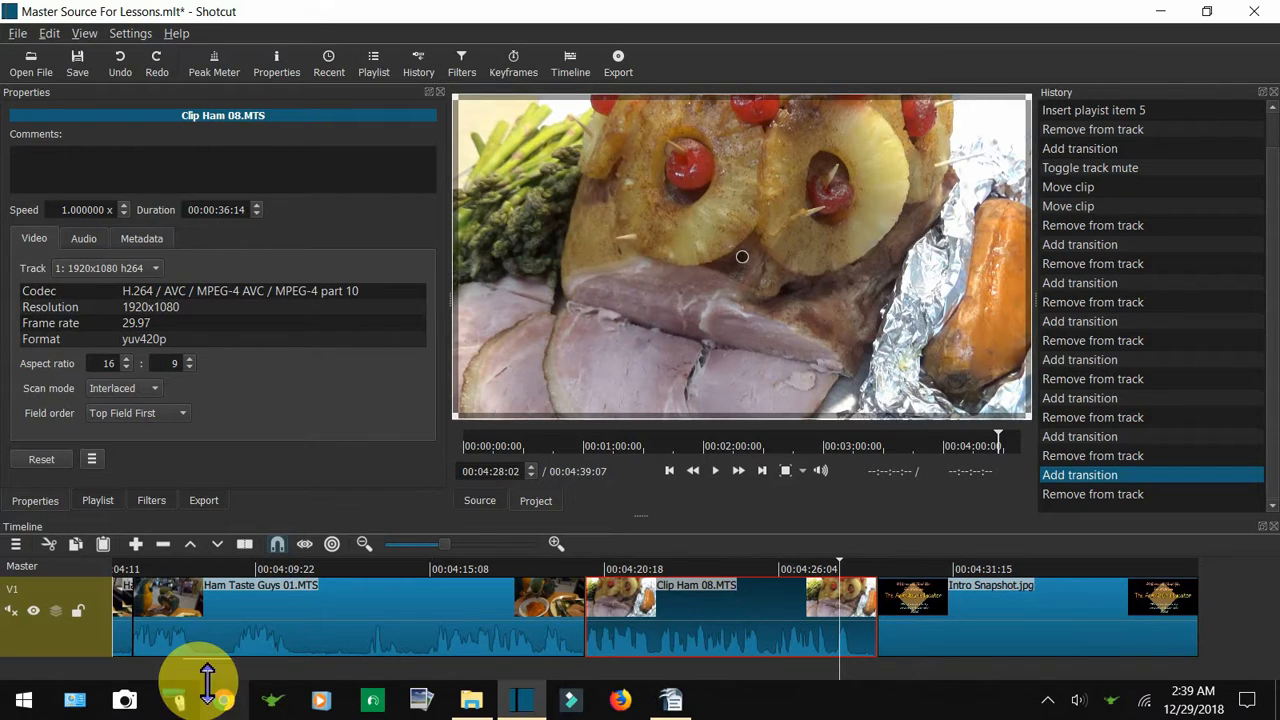